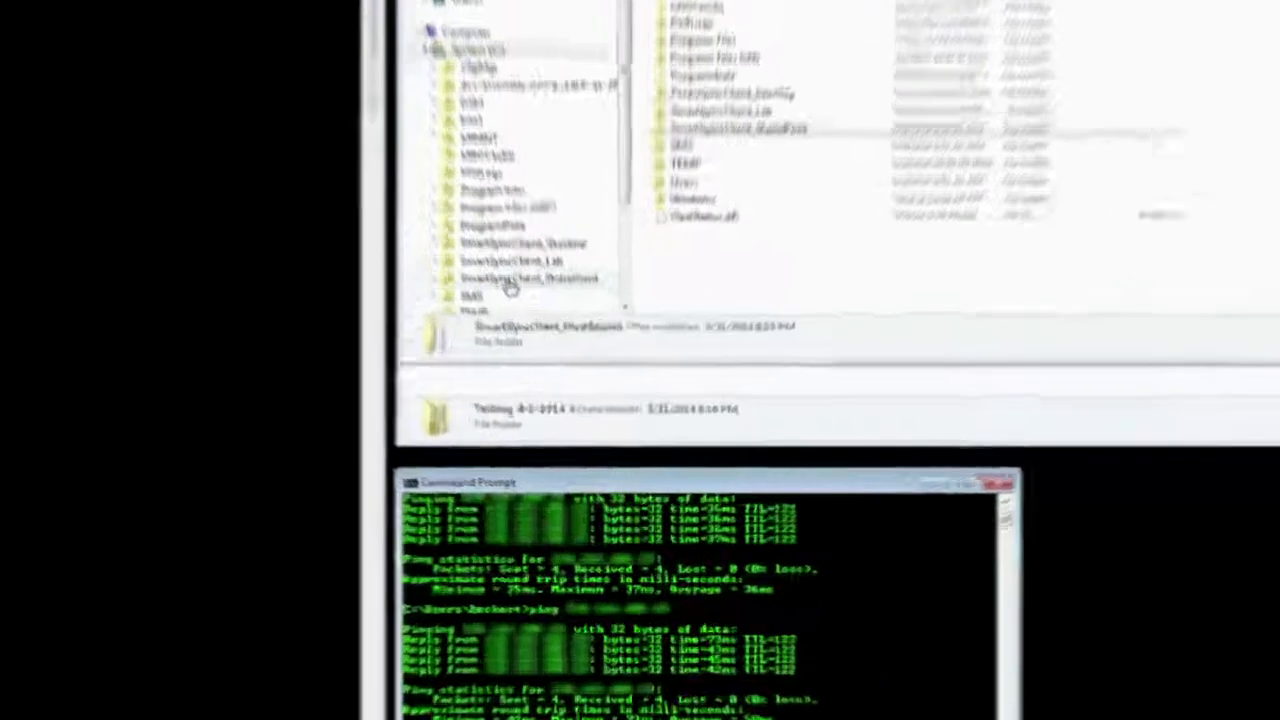
Step: Check the properties of the SmartSyncClient_SharePoint folder on drive C, including its size, and close them without changes
right_click(546, 369)
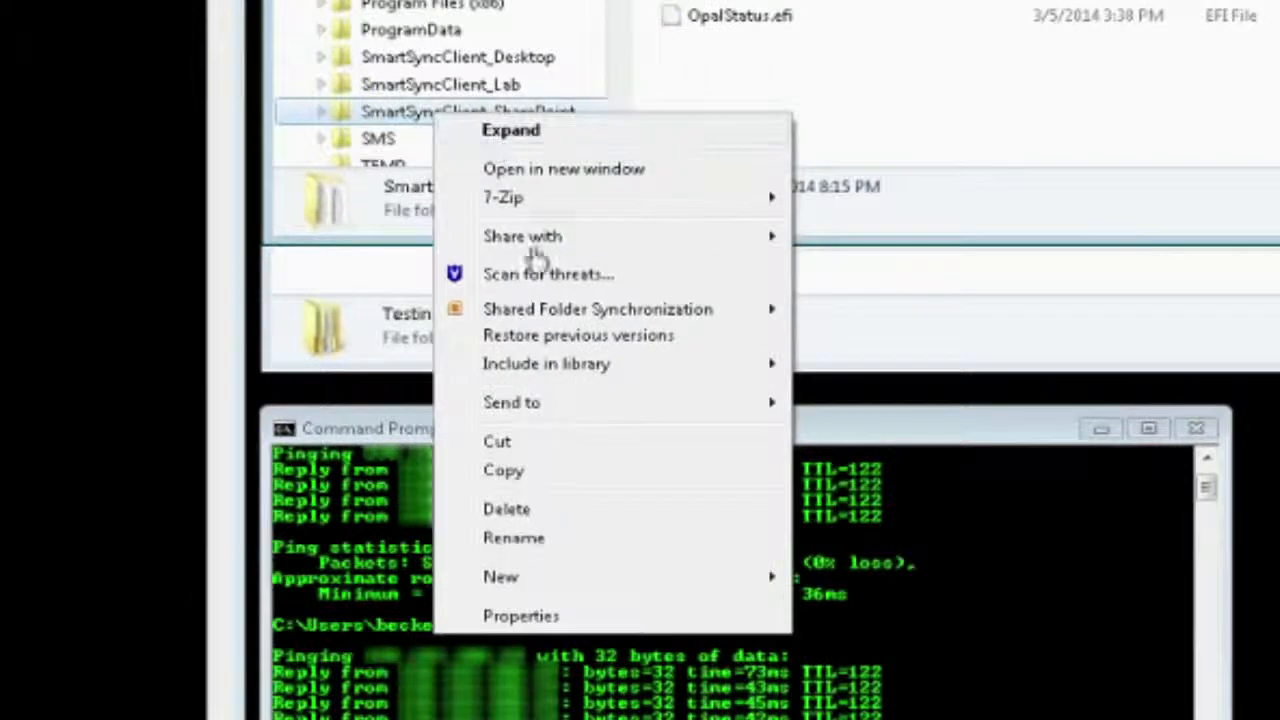
click(541, 616)
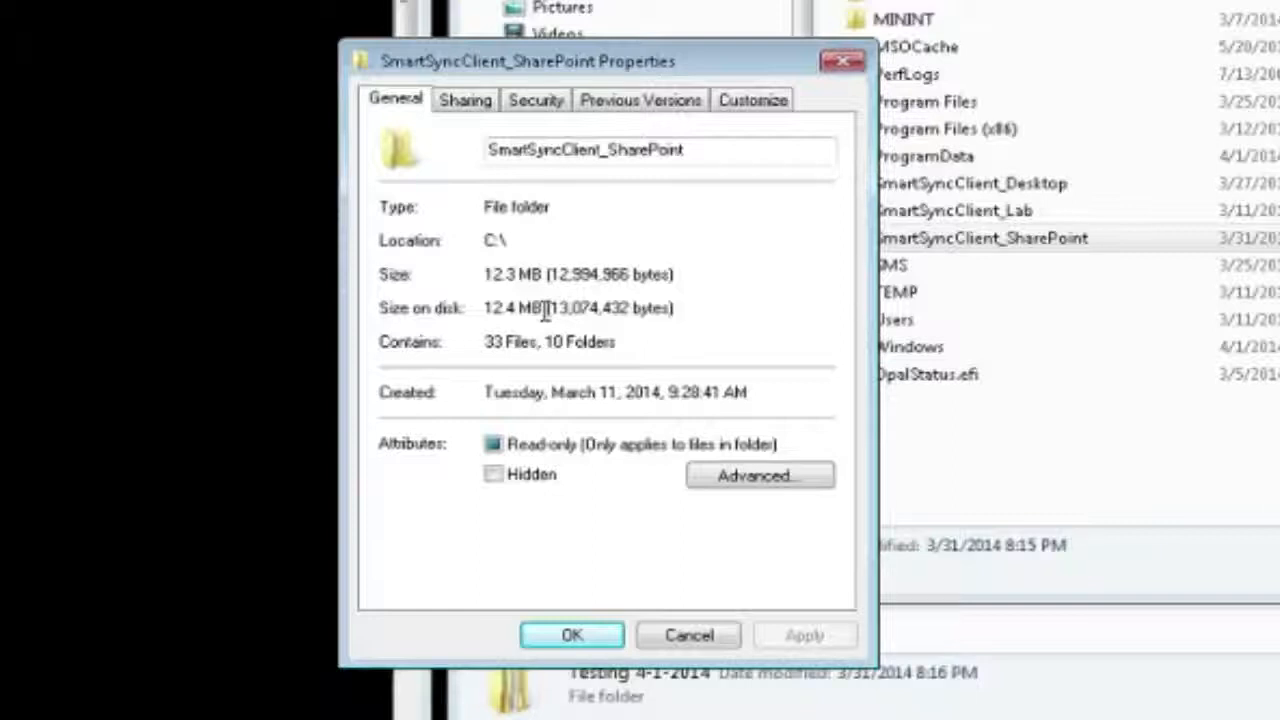
click(689, 635)
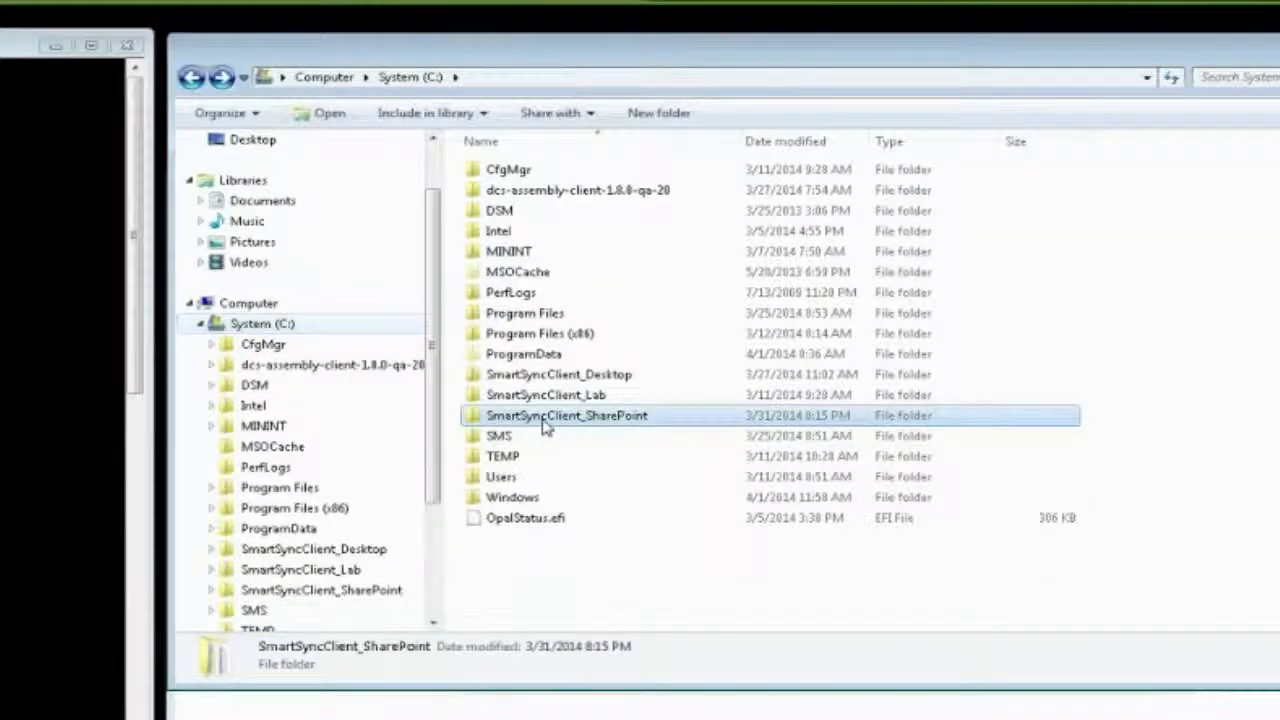
Step: Open the forward_proxy_store folder inside SmartSyncClient_SharePoint\fproxy to inspect its contents
double_click(545, 422)
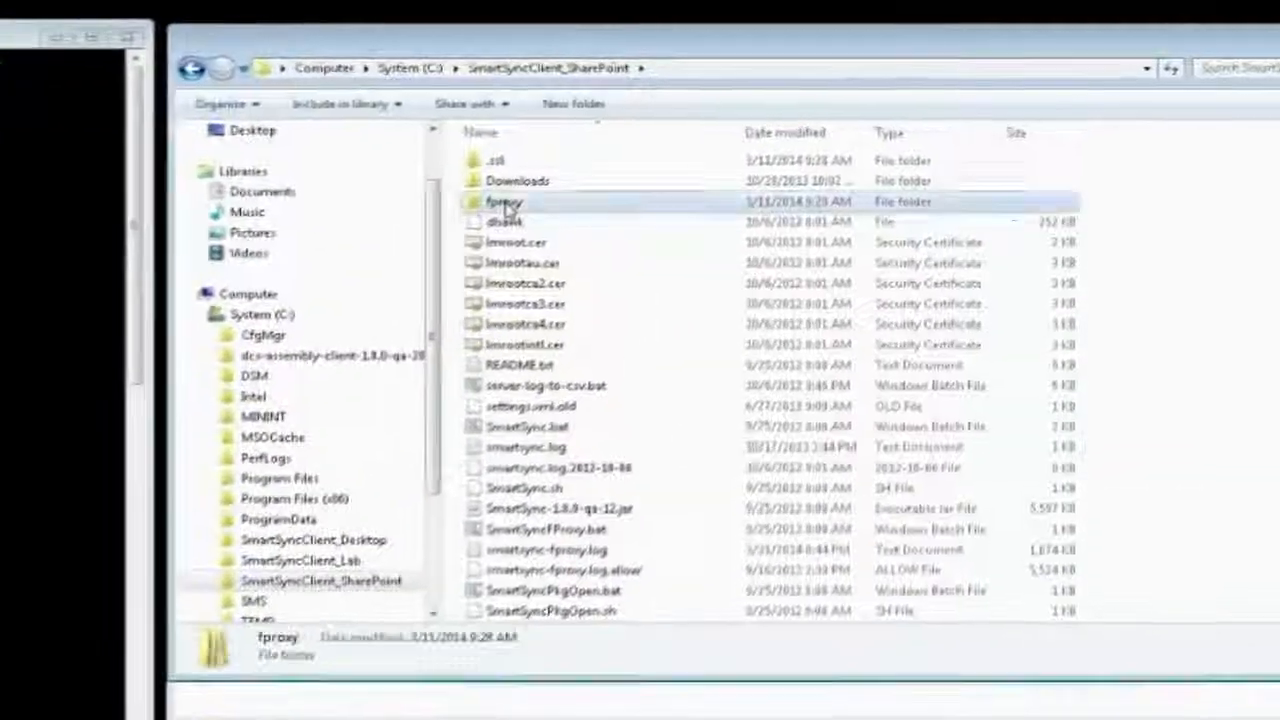
double_click(706, 124)
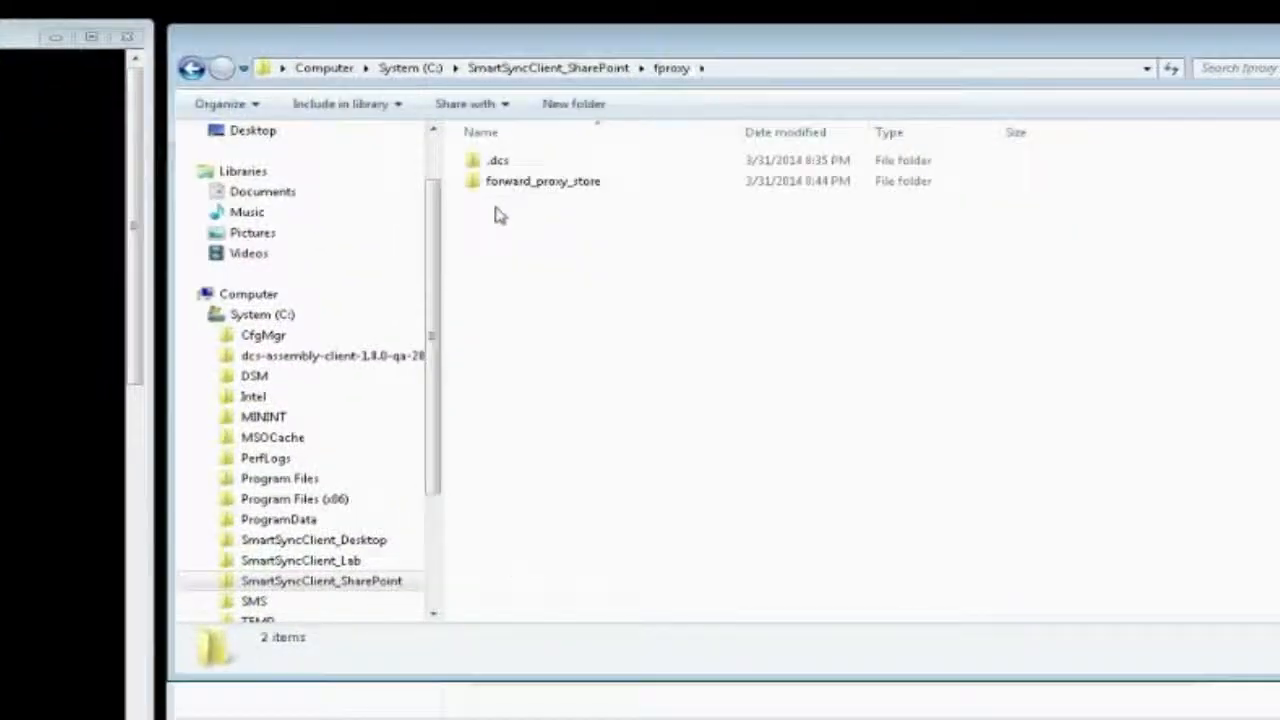
double_click(568, 186)
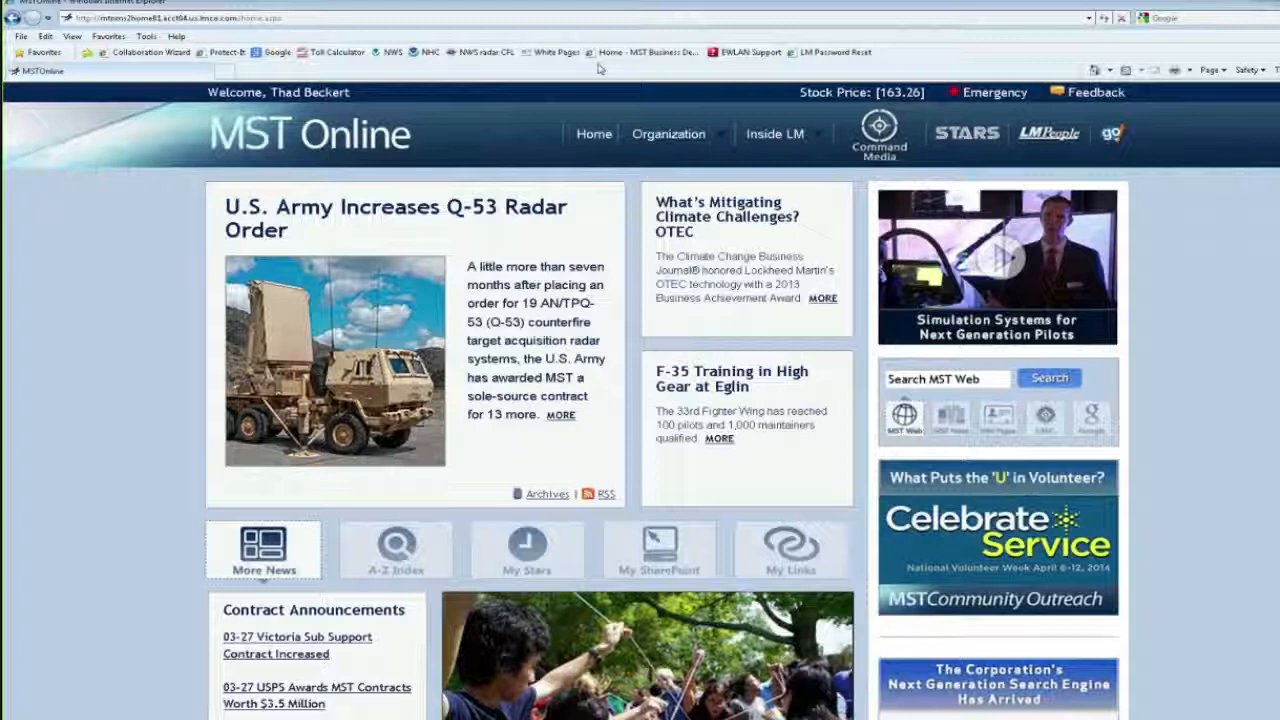
Step: In Internet Explorer, load the SmartSyncTest library, open its first folder, and enlarge the window to show the document list
click(240, 18)
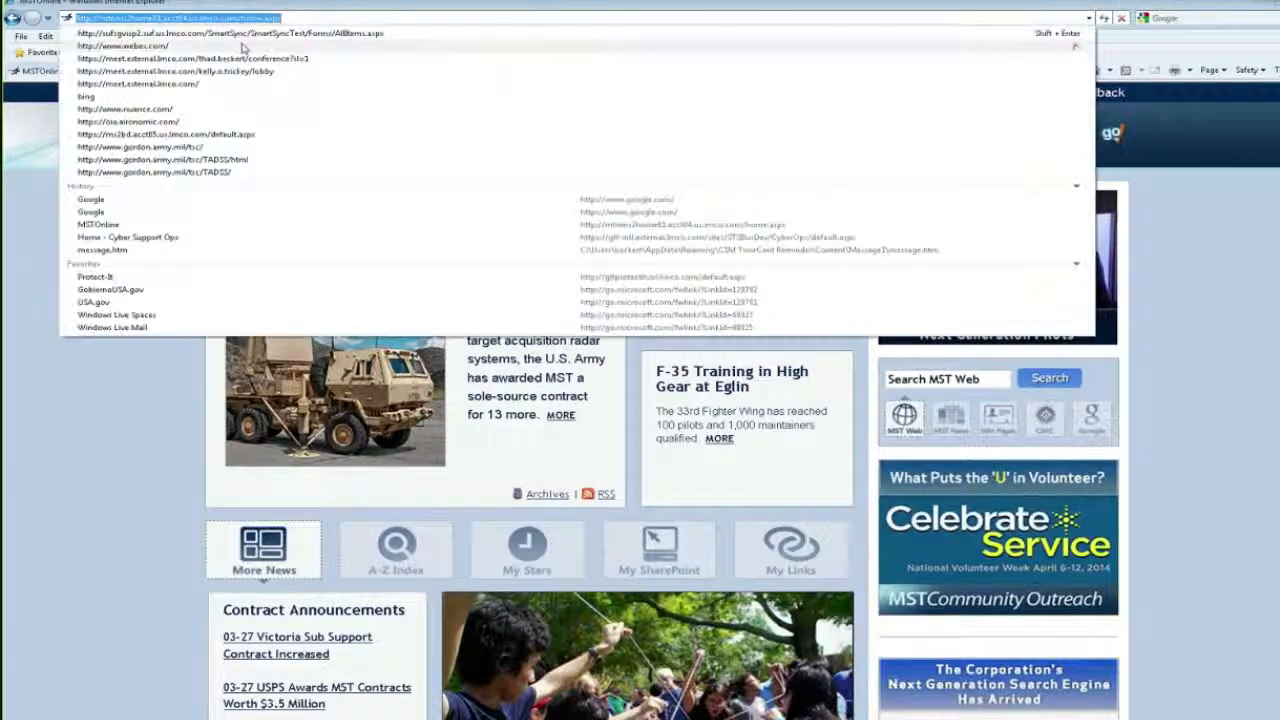
click(244, 35)
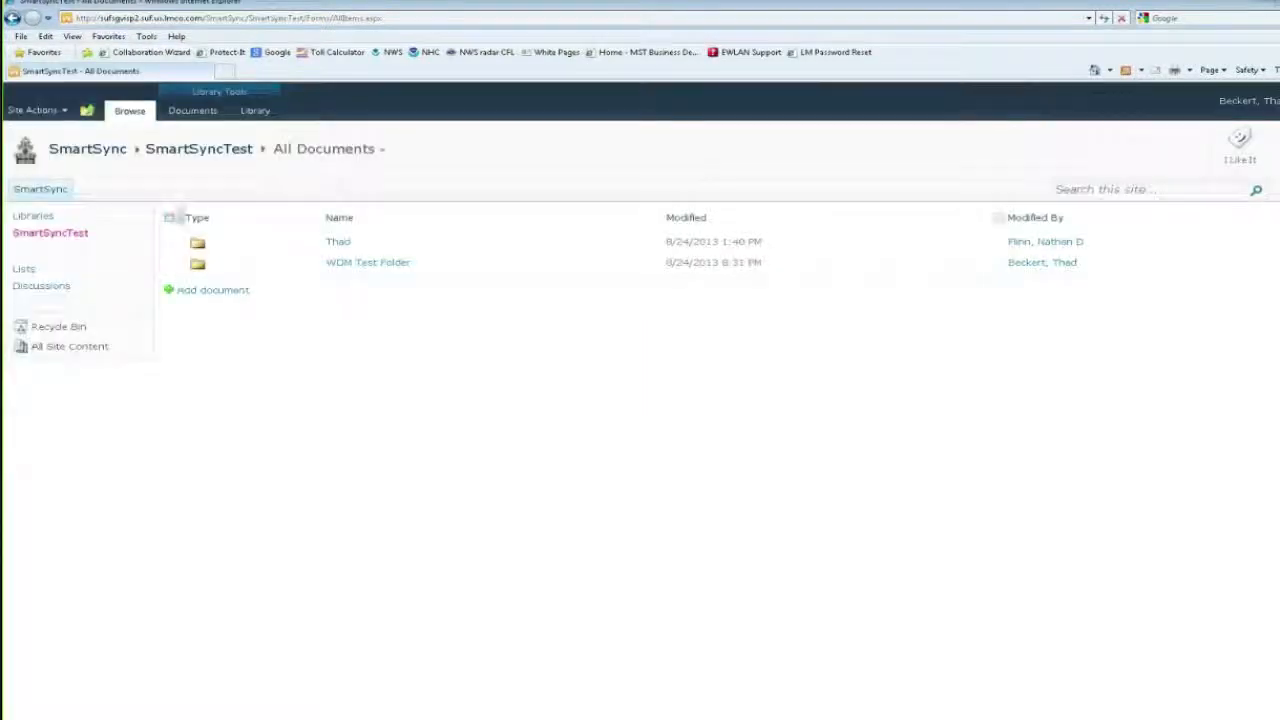
click(337, 242)
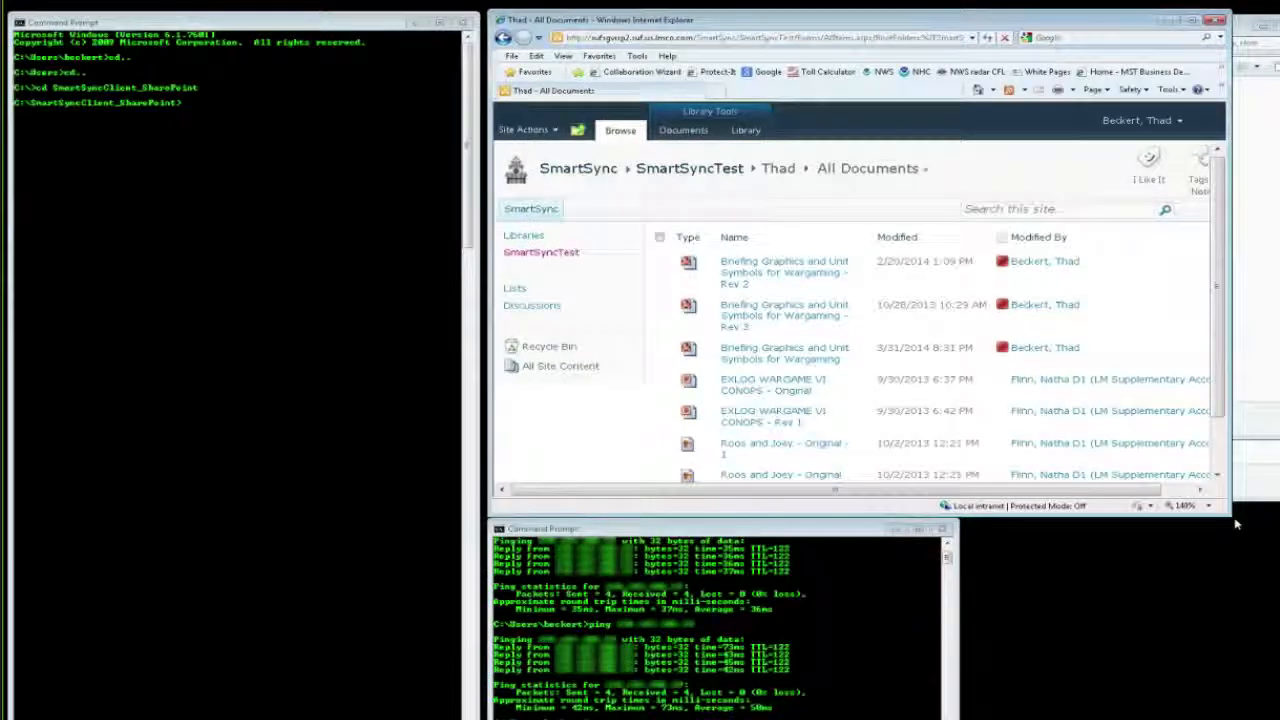
drag(1235, 524, 1279, 719)
Step: In the LAN settings, disable the automatic configuration script, enable the proxy server and bypass it for local addresses
click(637, 57)
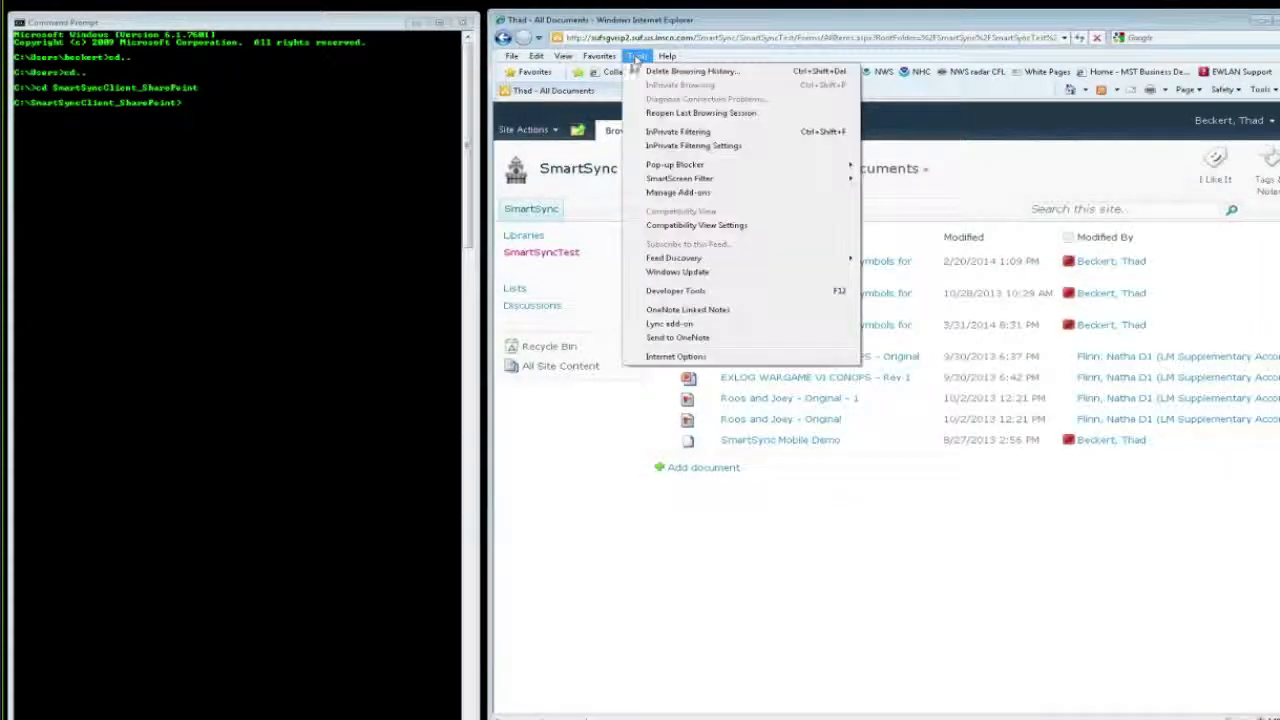
click(653, 360)
click(673, 138)
click(729, 364)
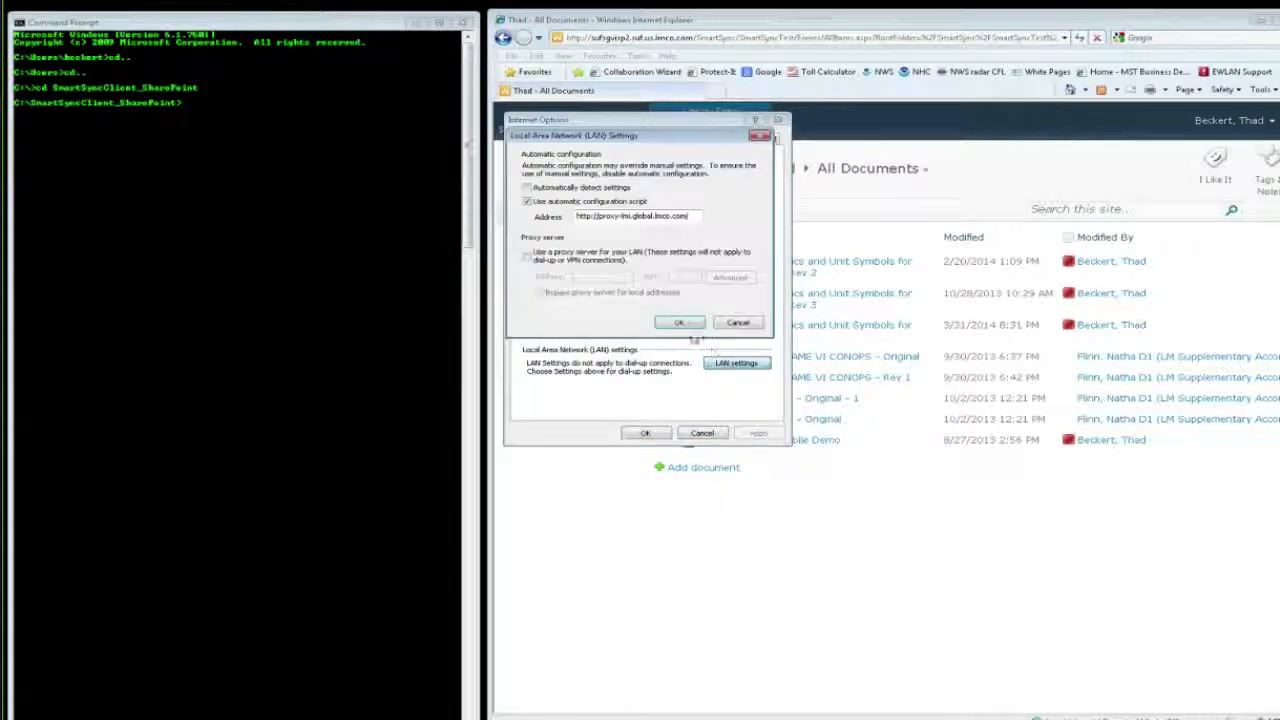
click(530, 202)
click(530, 202)
click(527, 255)
click(539, 292)
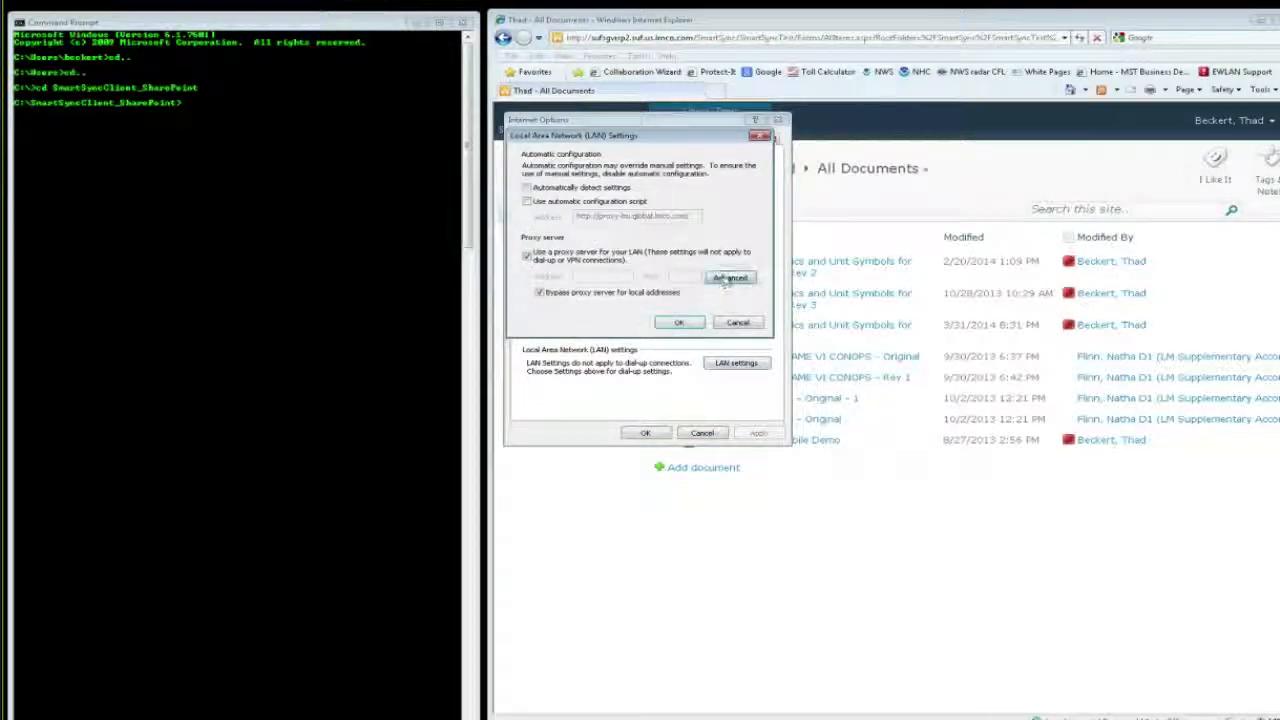
Step: Accept localhost on port 8080 as the HTTP and Secure proxy, save the LAN settings and close the browser
click(729, 278)
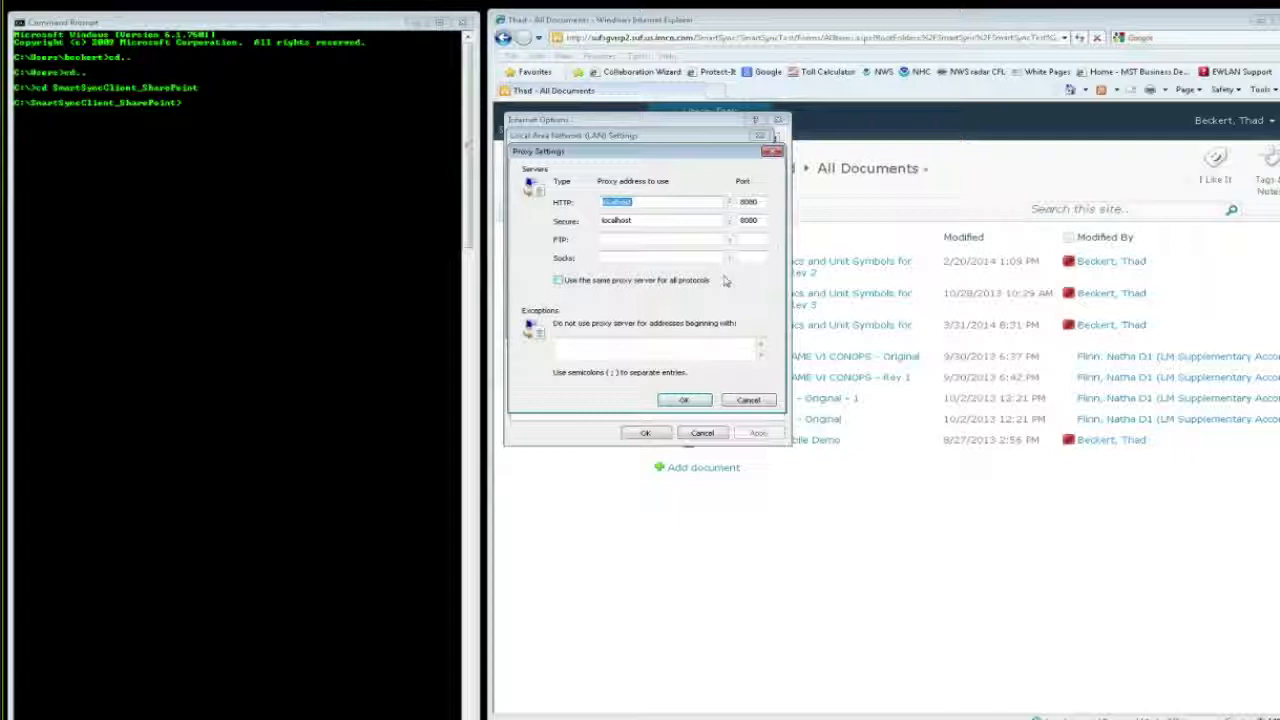
click(684, 400)
click(679, 322)
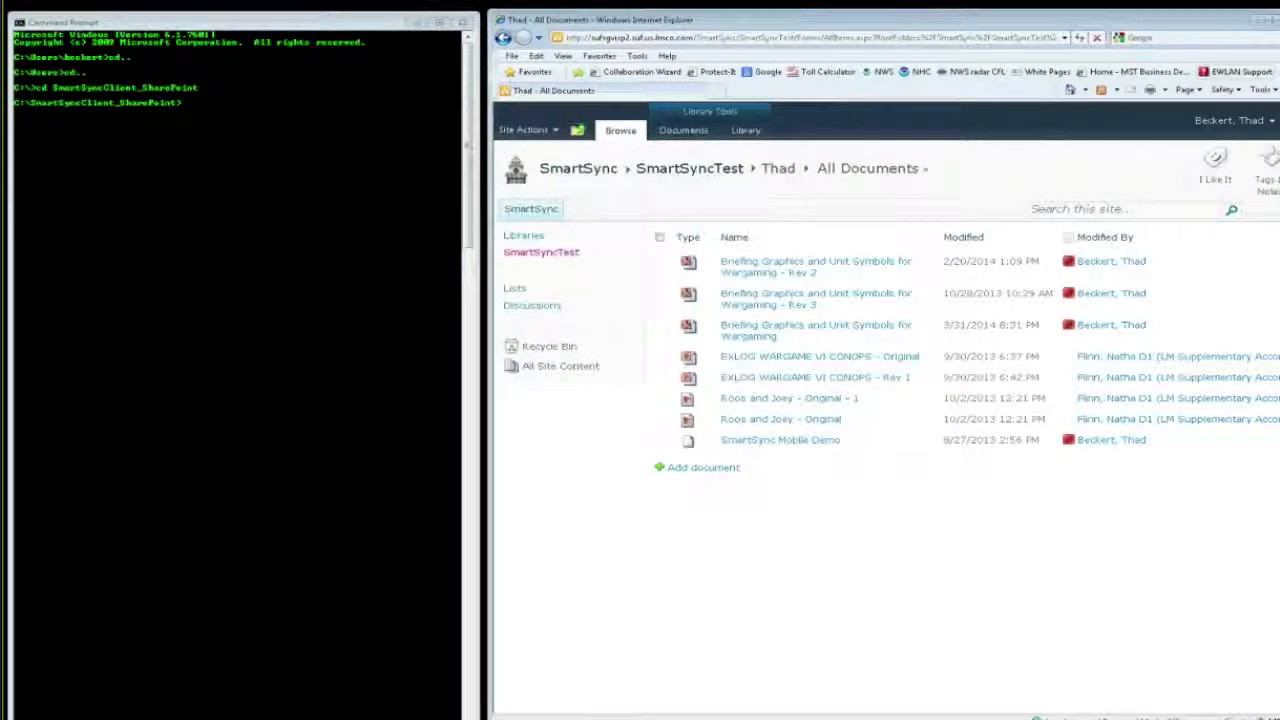
click(1257, 20)
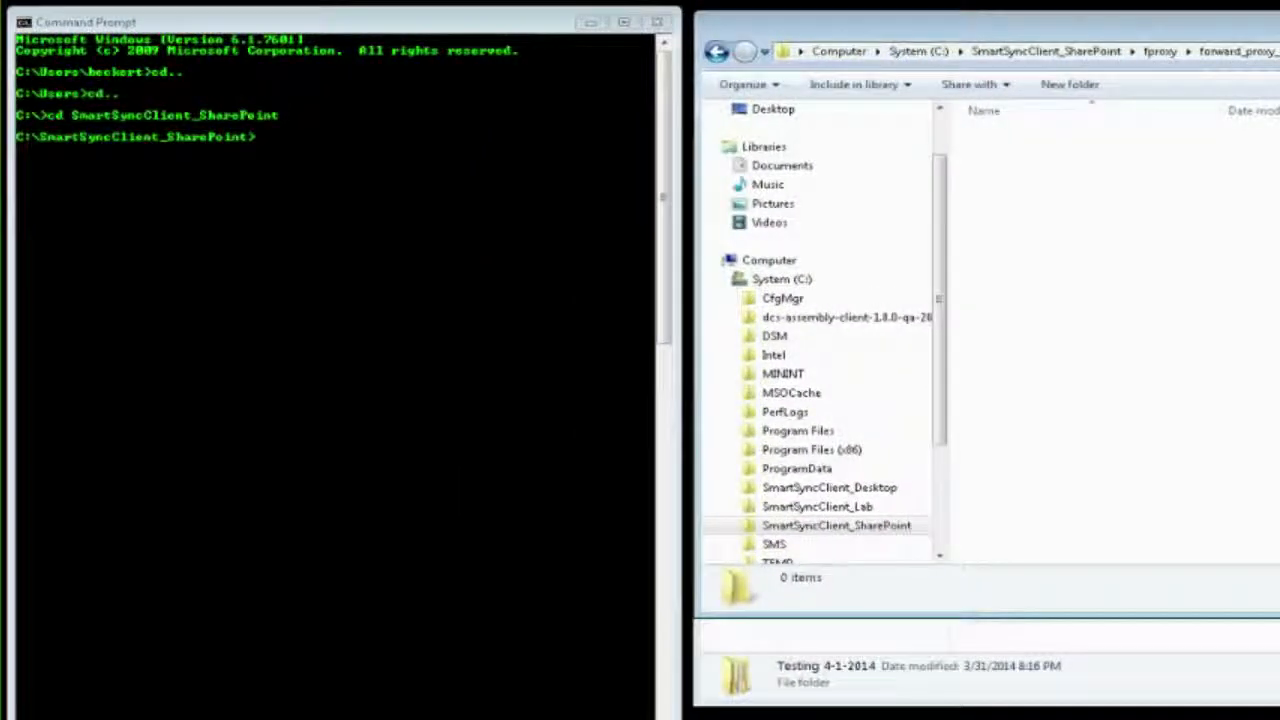
Step: Run SmartSyncFProxy.bat in the SmartSyncClient_SharePoint command prompt, and show the SmartSyncClient_SharePoint folder in the file explorer
click(584, 214)
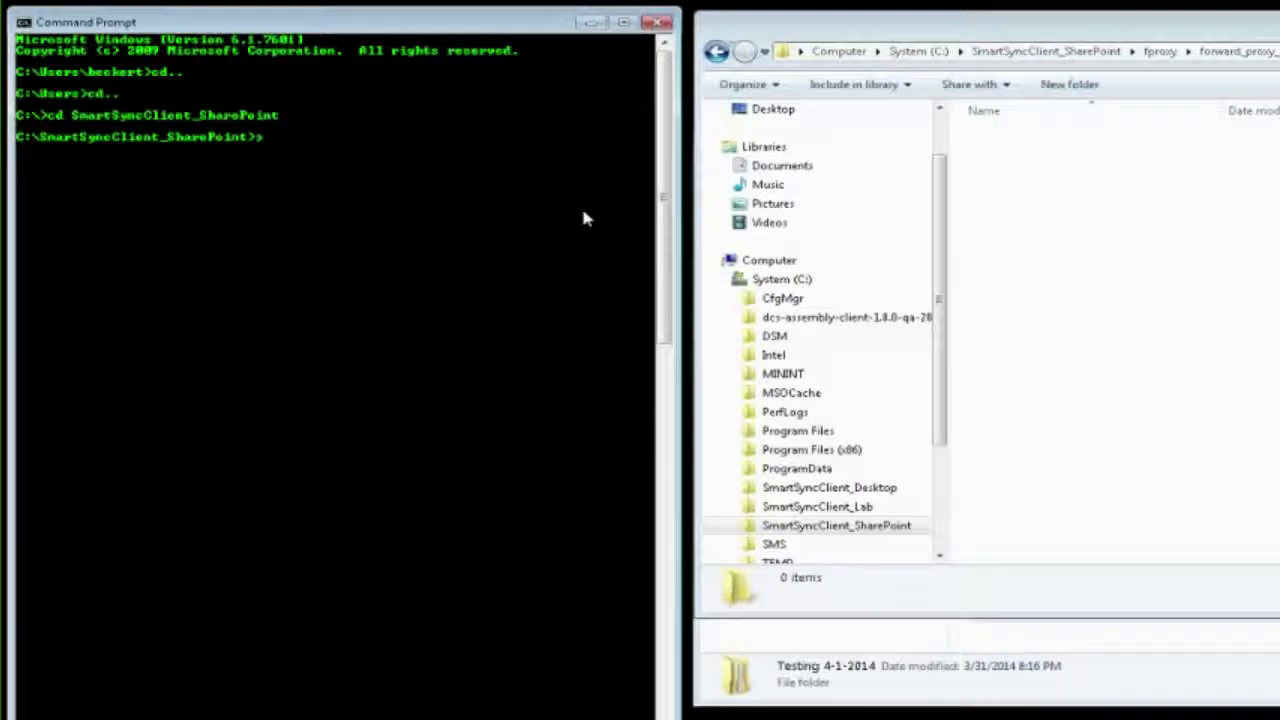
text(smart)
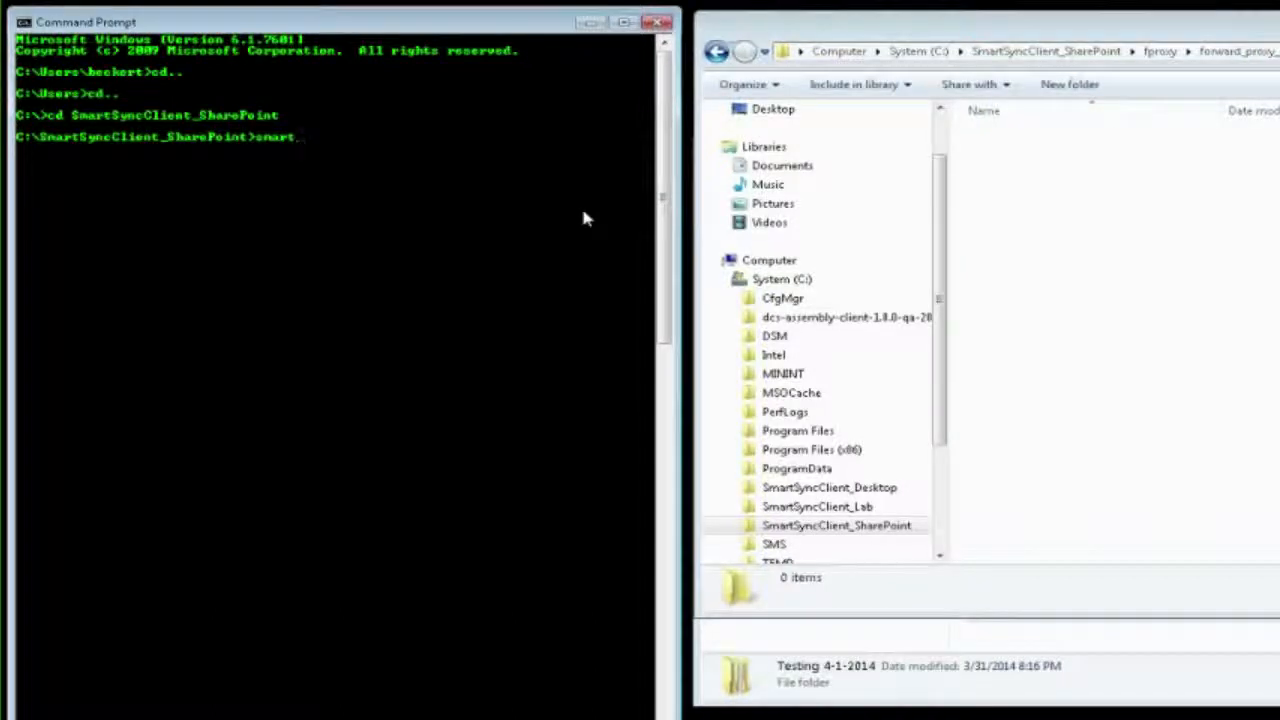
key(Tab)
key(Tab)
key(Tab)
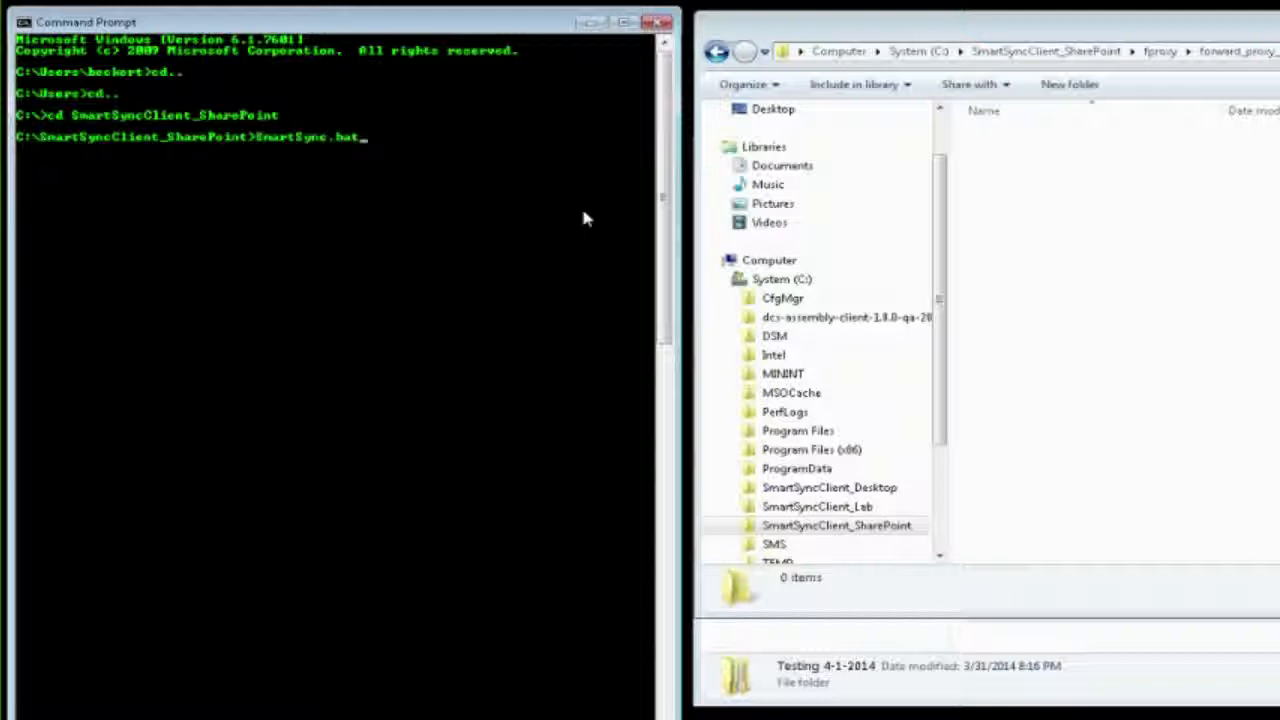
key(Tab)
key(Tab)
key(Tab)
key(Tab)
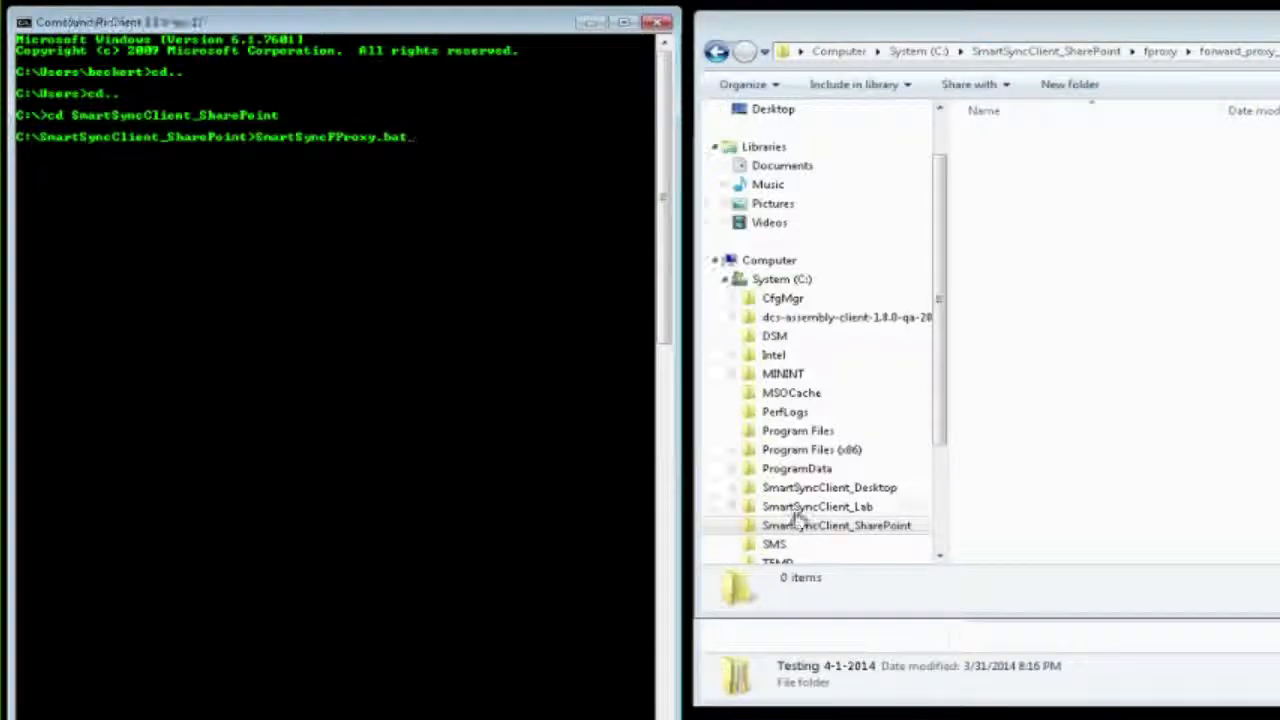
key(Return)
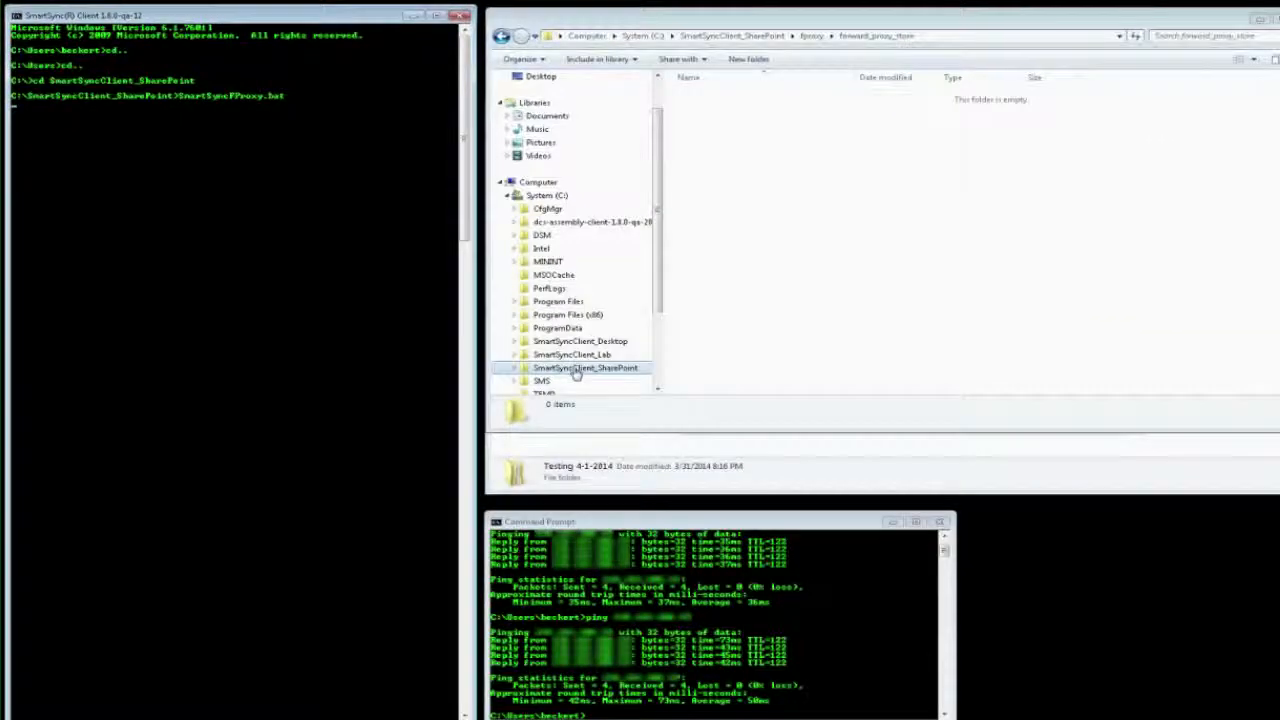
click(578, 369)
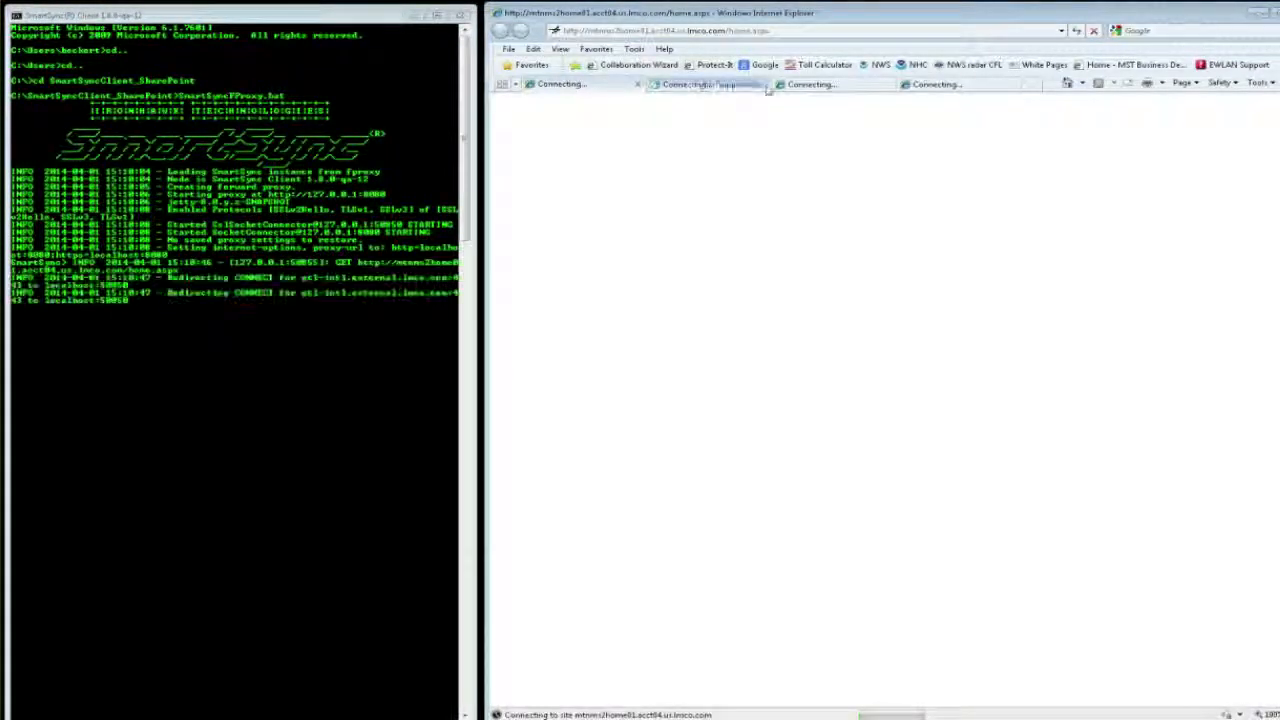
Step: Close the extra browser tabs except MSTOnline and load the SmartSyncTest library's All Documents page
click(763, 86)
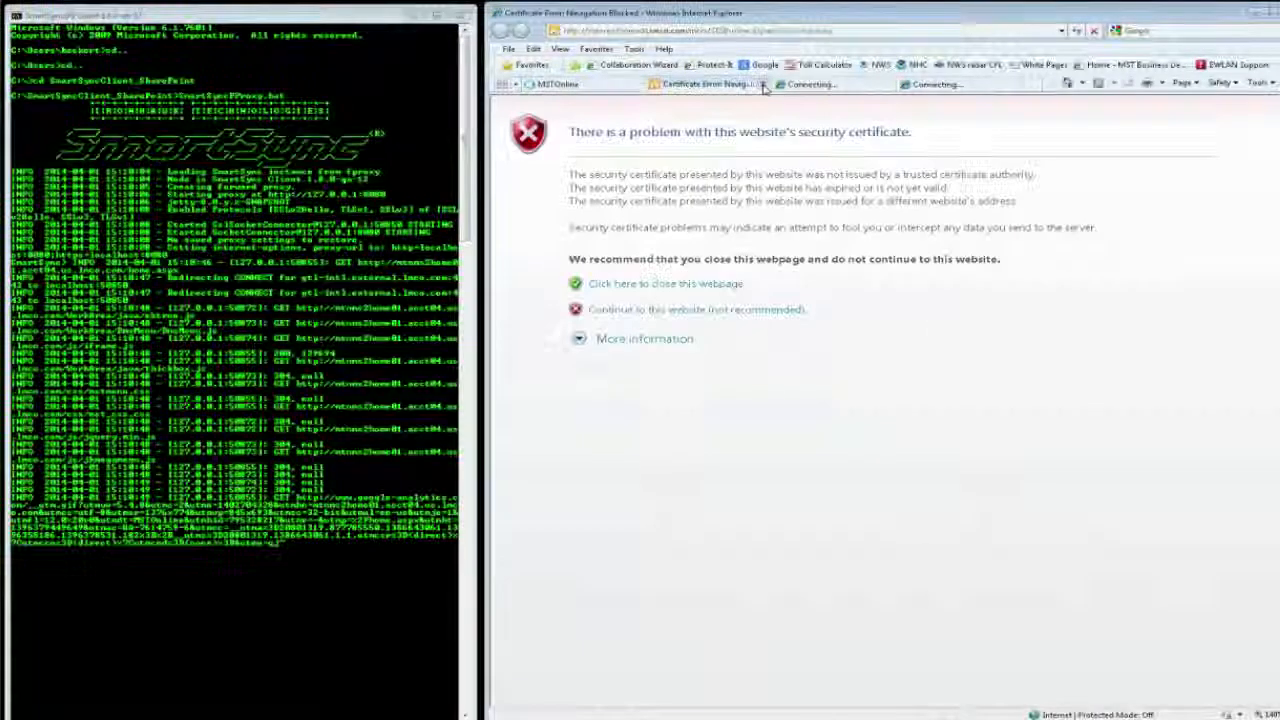
click(763, 85)
click(763, 86)
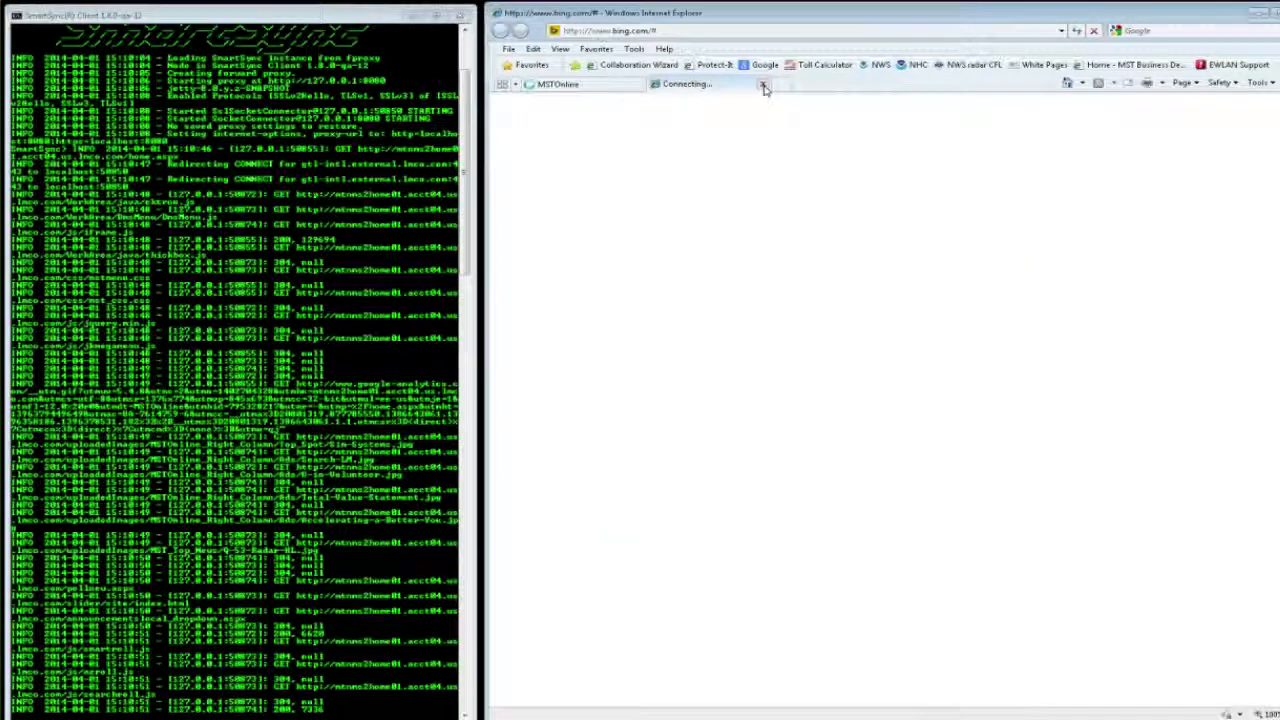
click(763, 86)
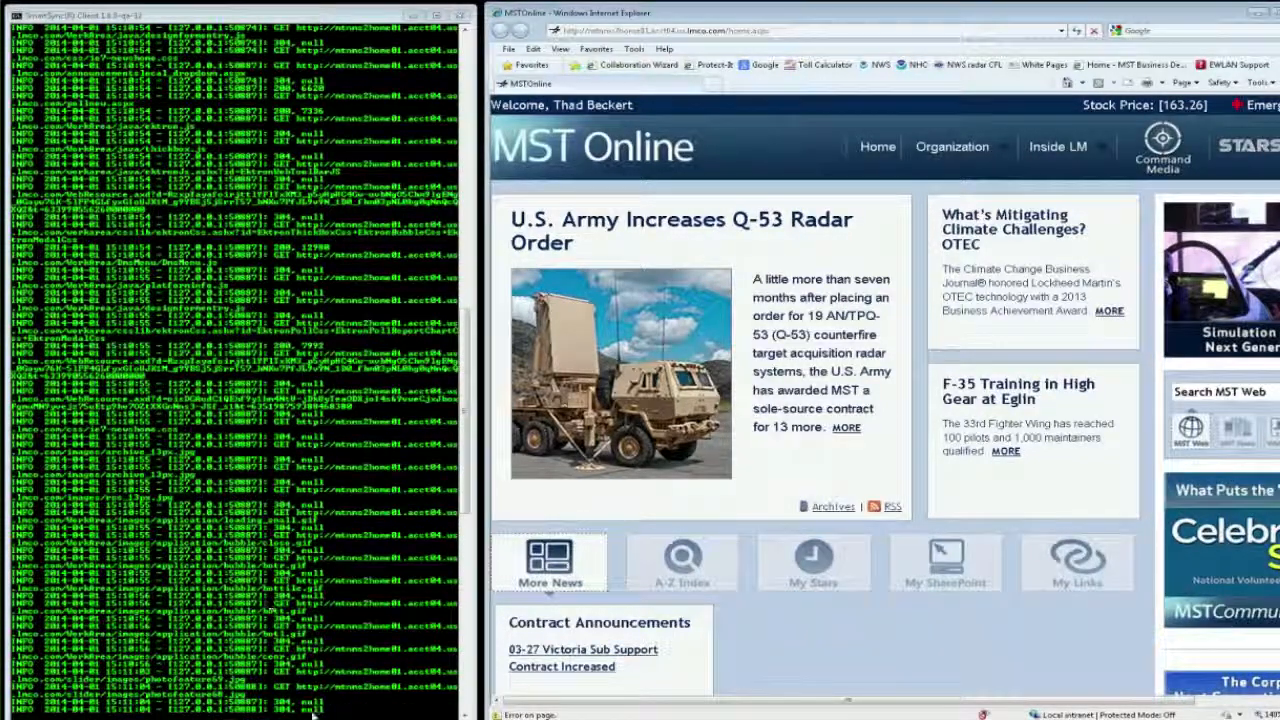
click(1061, 30)
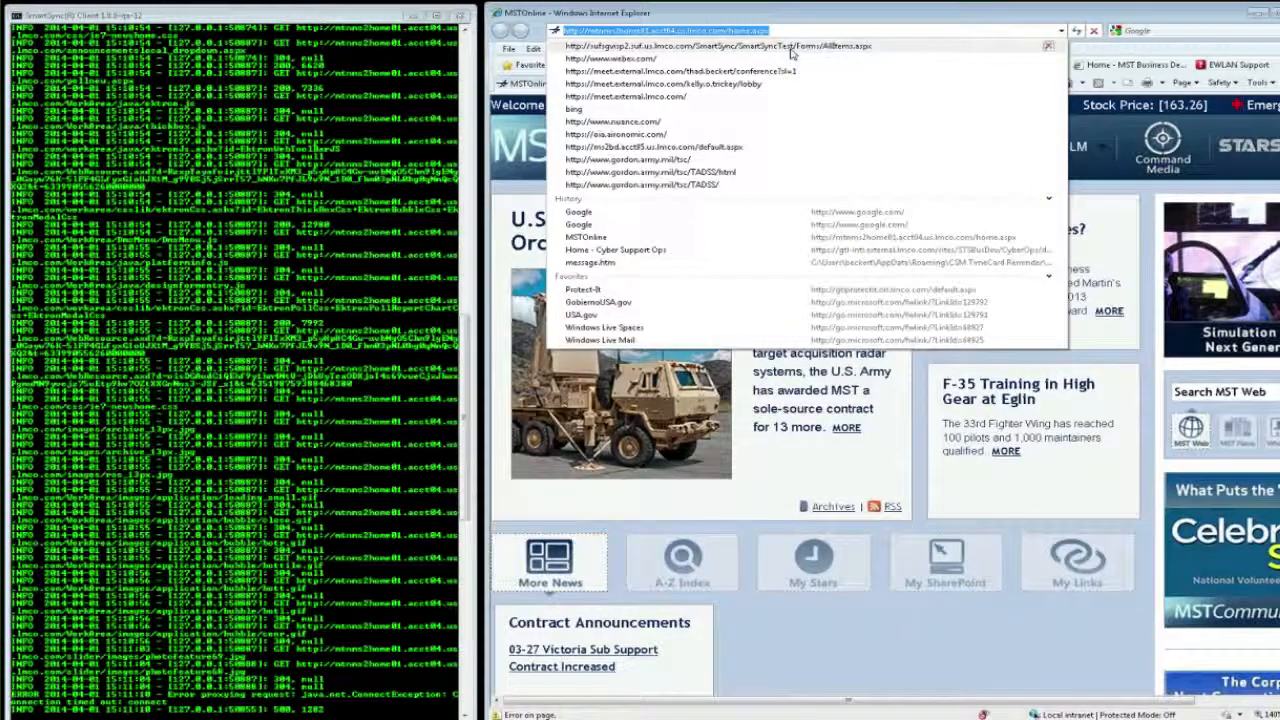
click(793, 47)
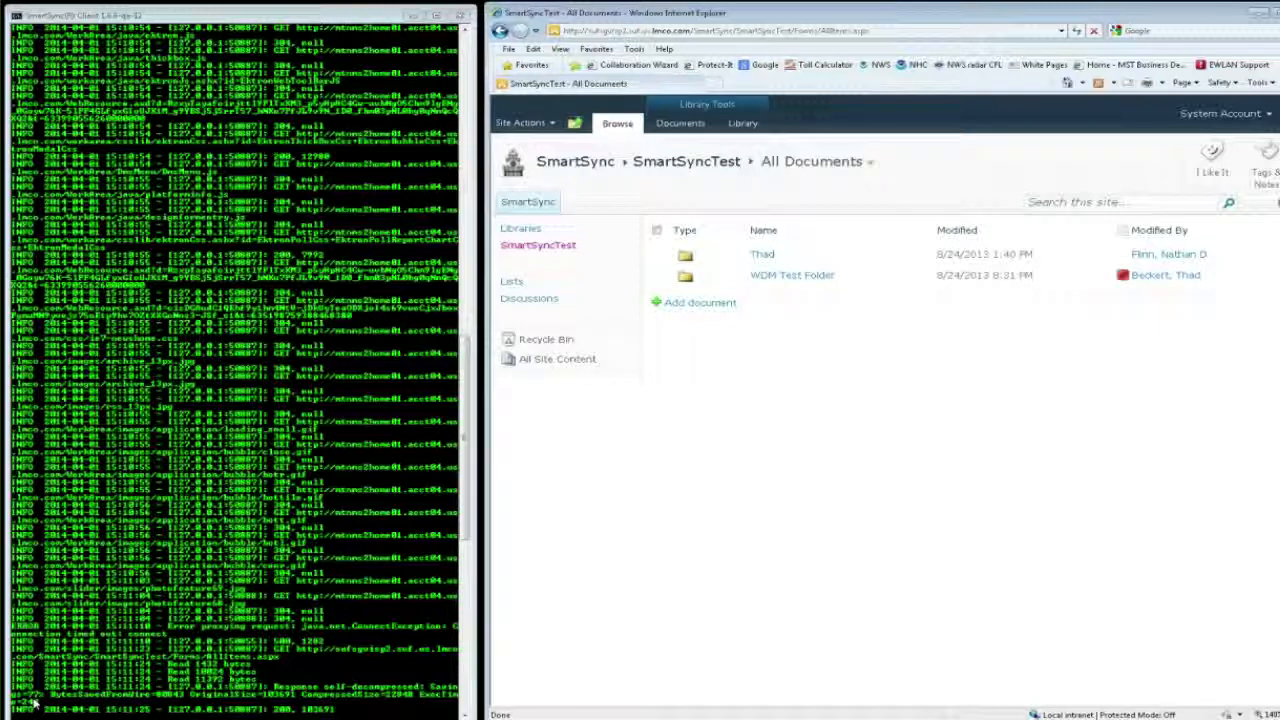
Step: Switch to the file explorer, examine the cached files in fproxy\forward_proxy_store, and return to the SharePoint library
key(alt+Tab)
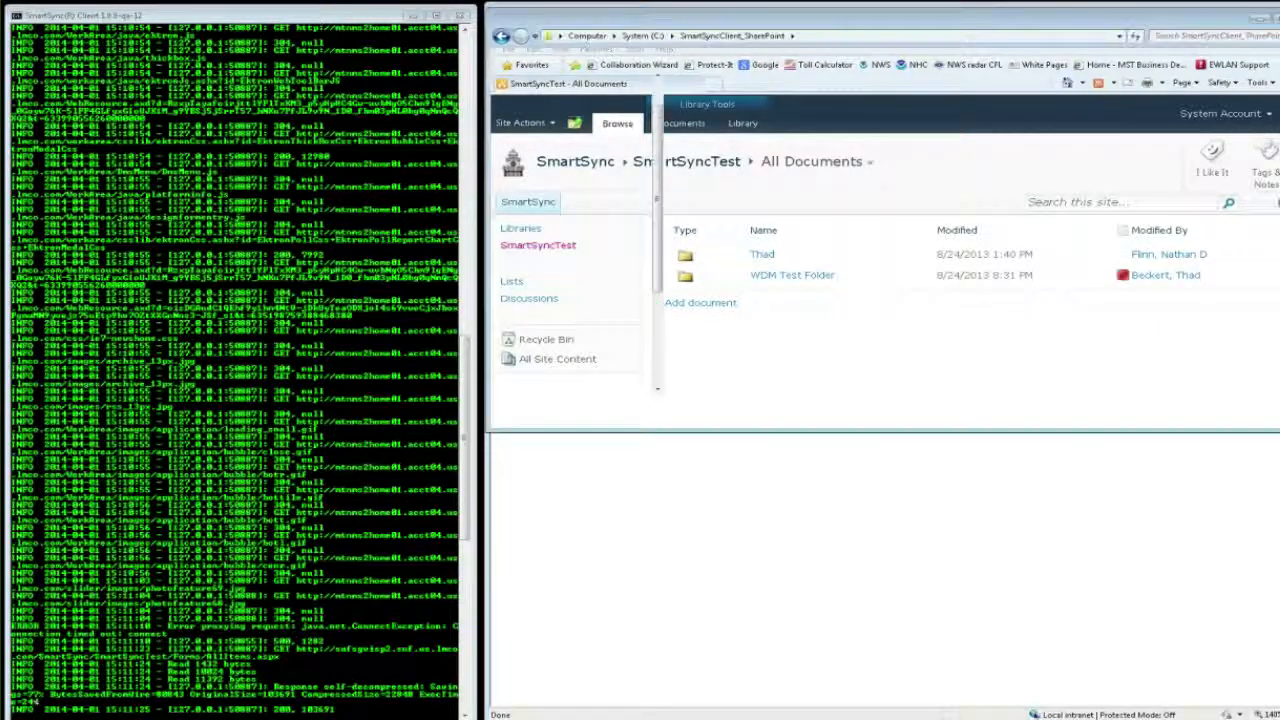
double_click(705, 122)
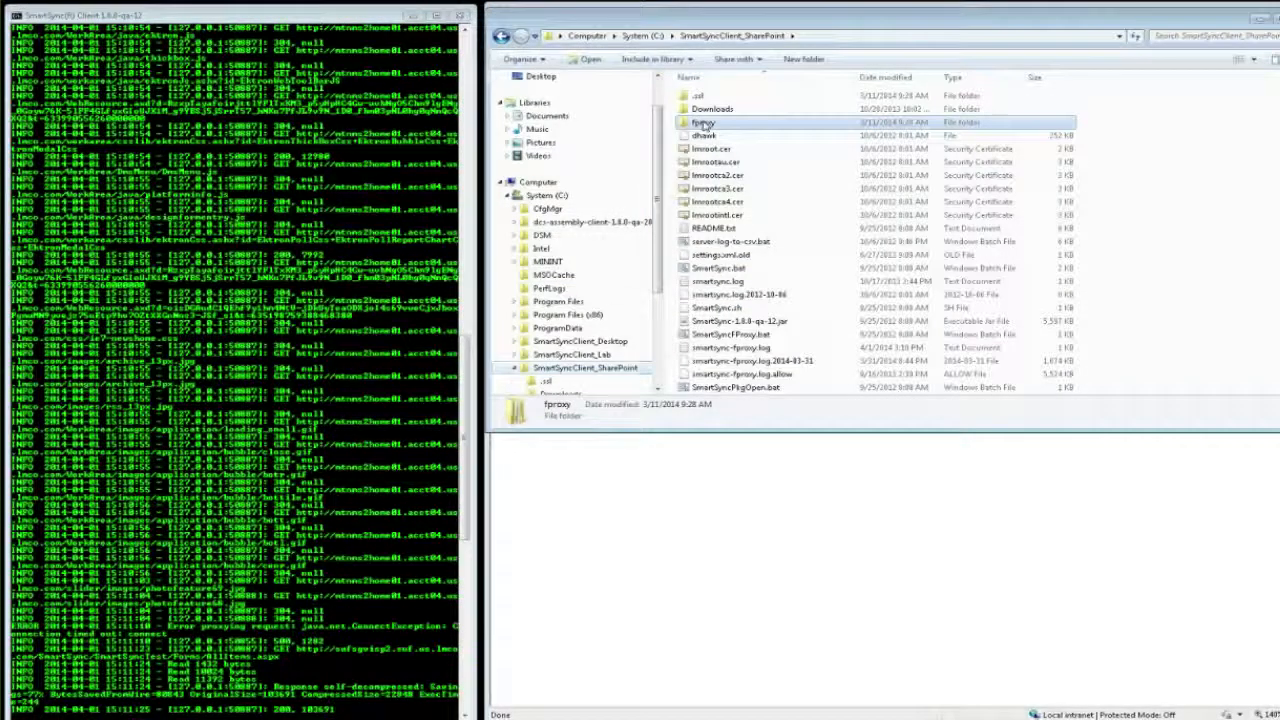
double_click(703, 110)
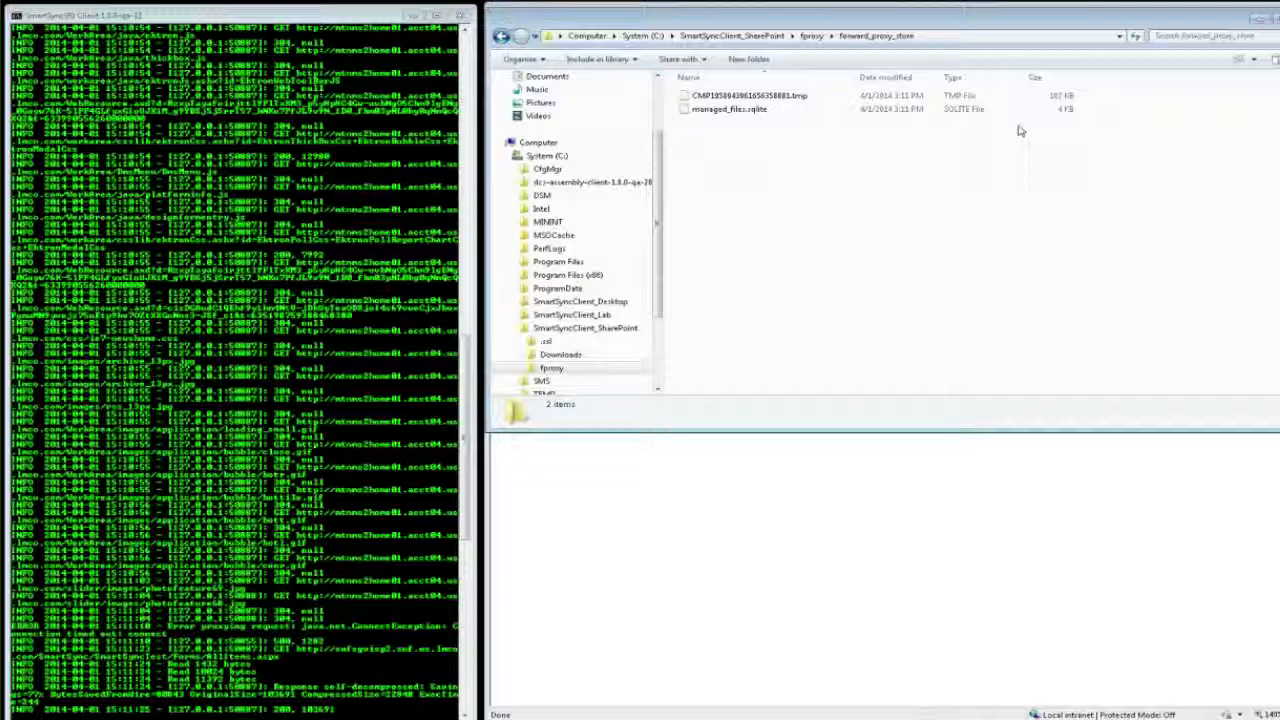
click(606, 514)
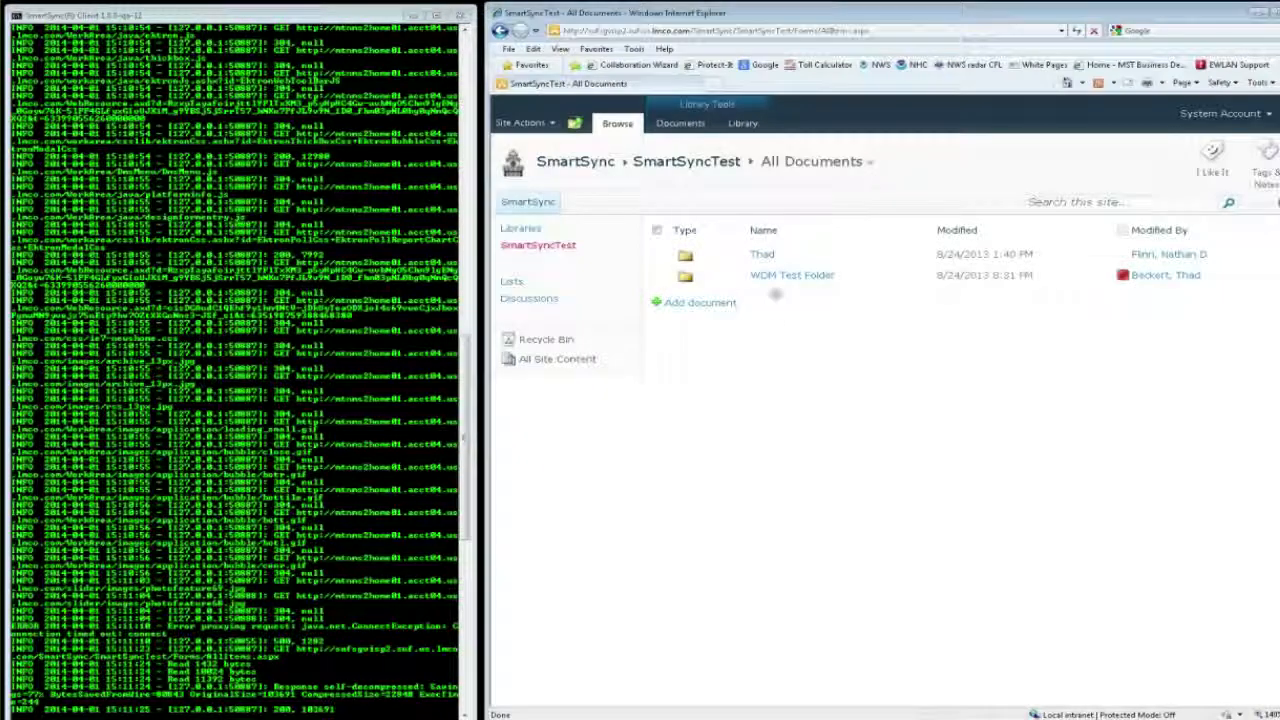
Step: Open the first folder in the SmartSyncTest library and recheck the forward_proxy_store folder for newly cached files
click(762, 256)
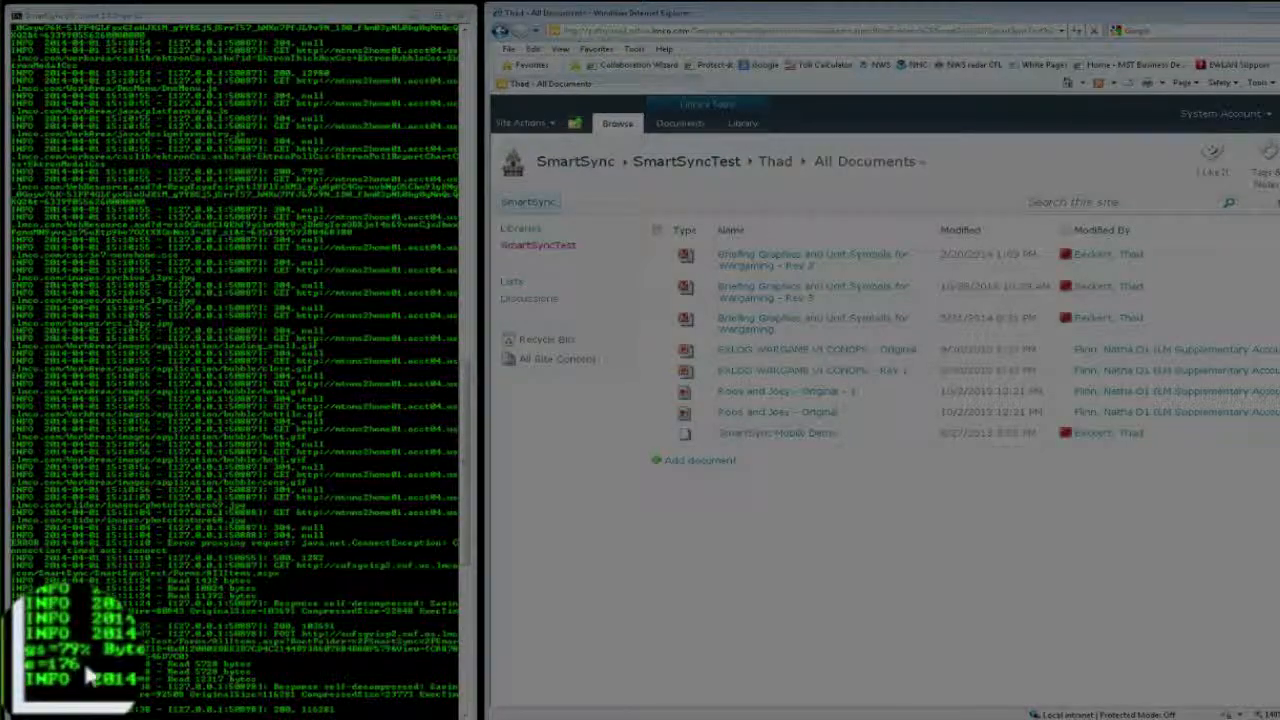
key(alt+Tab)
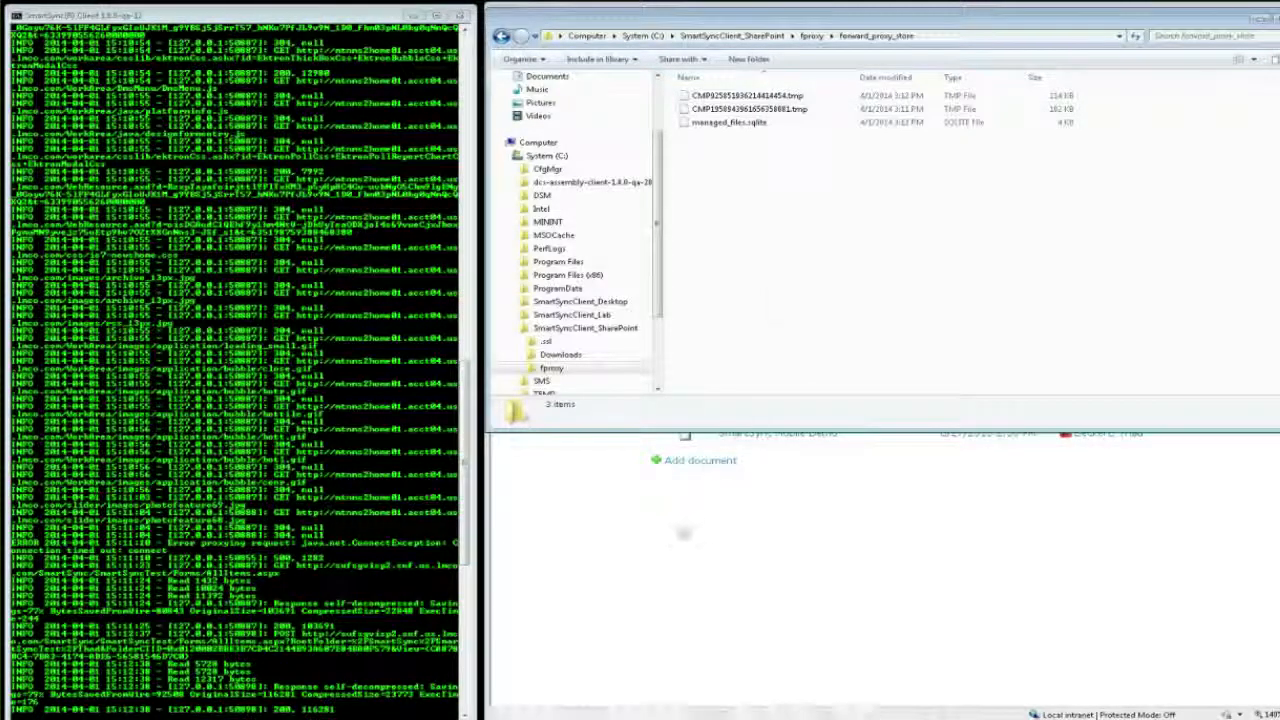
click(679, 537)
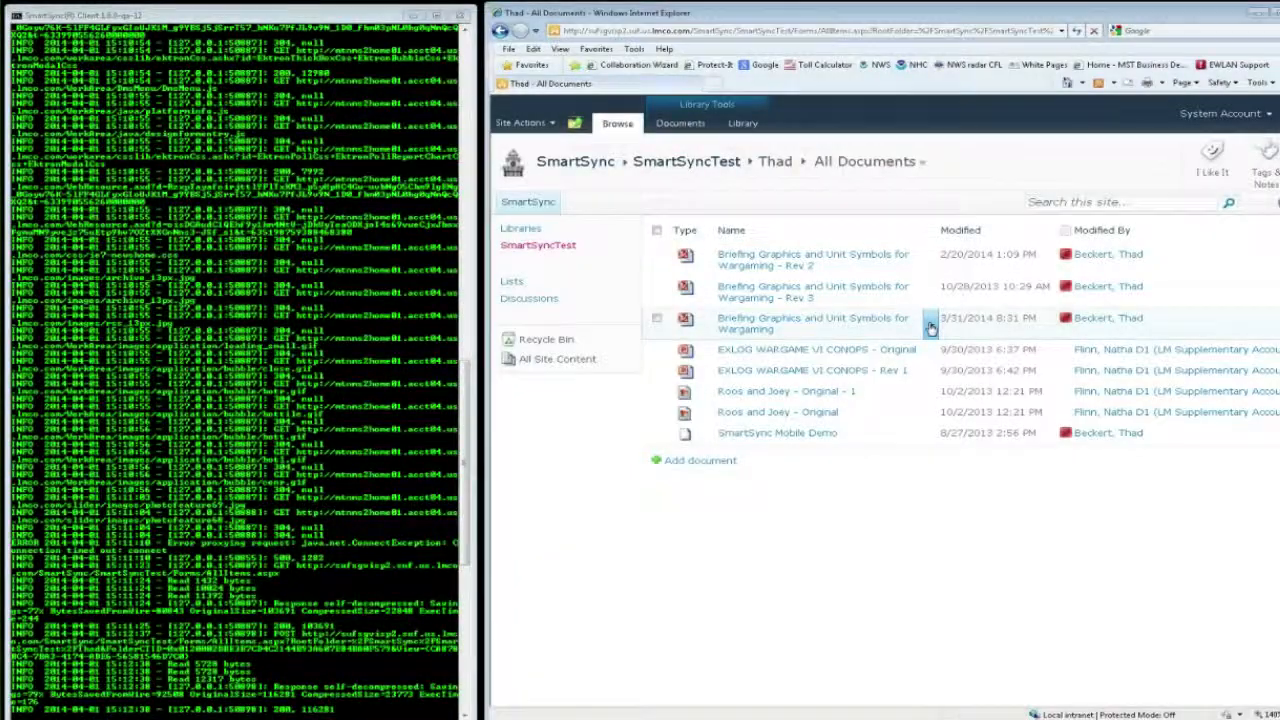
Step: Download a copy of the Briefing Graphics and Unit Symbols for Wargaming document that has no revision suffix
click(930, 324)
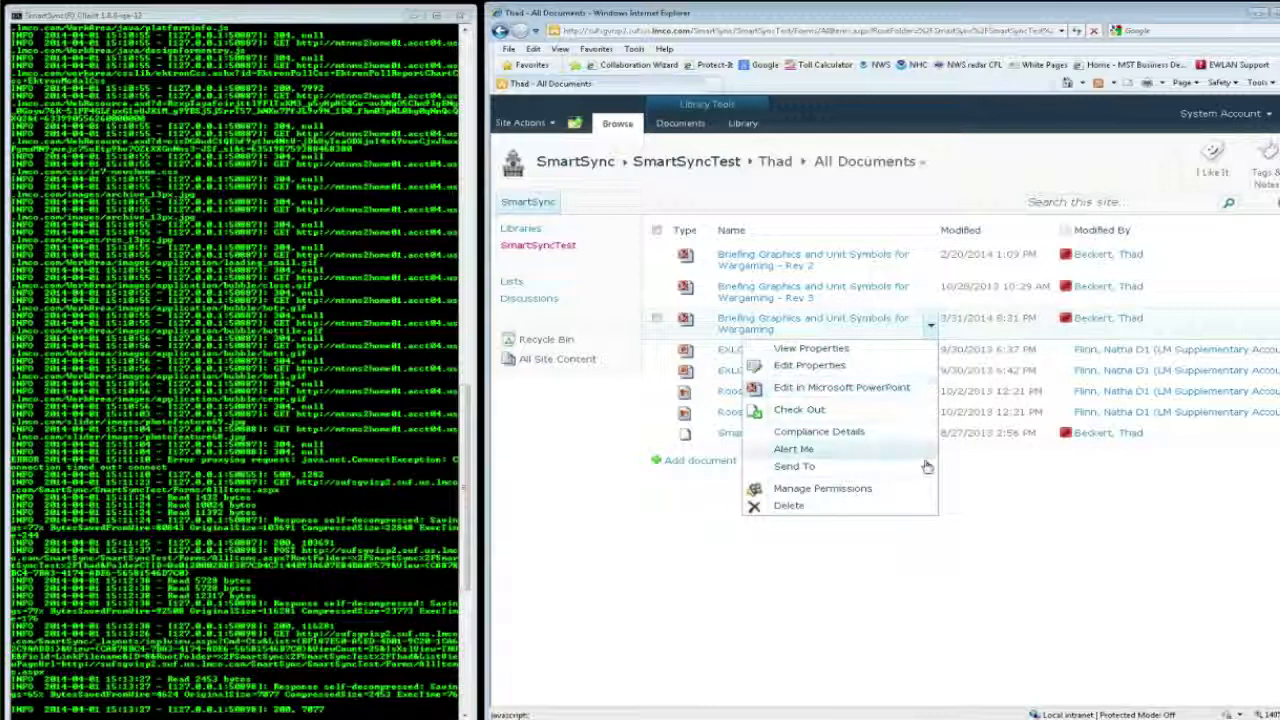
mouse_move(923, 466)
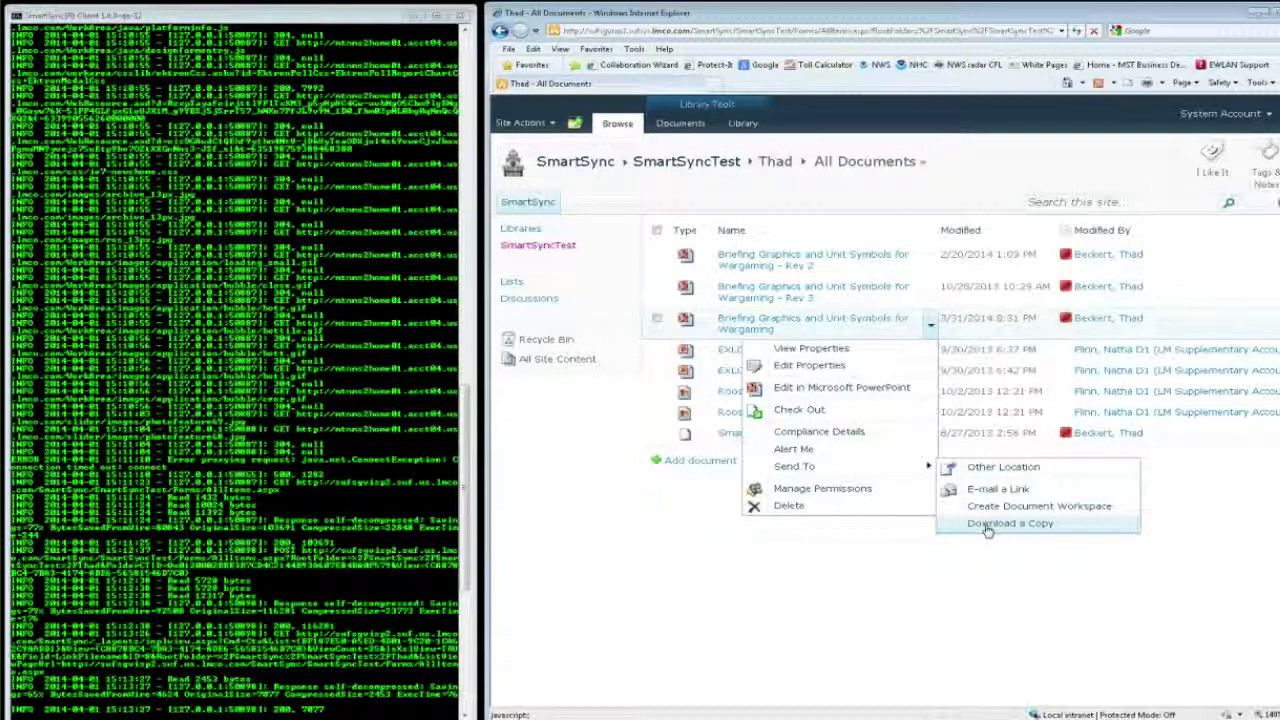
click(987, 524)
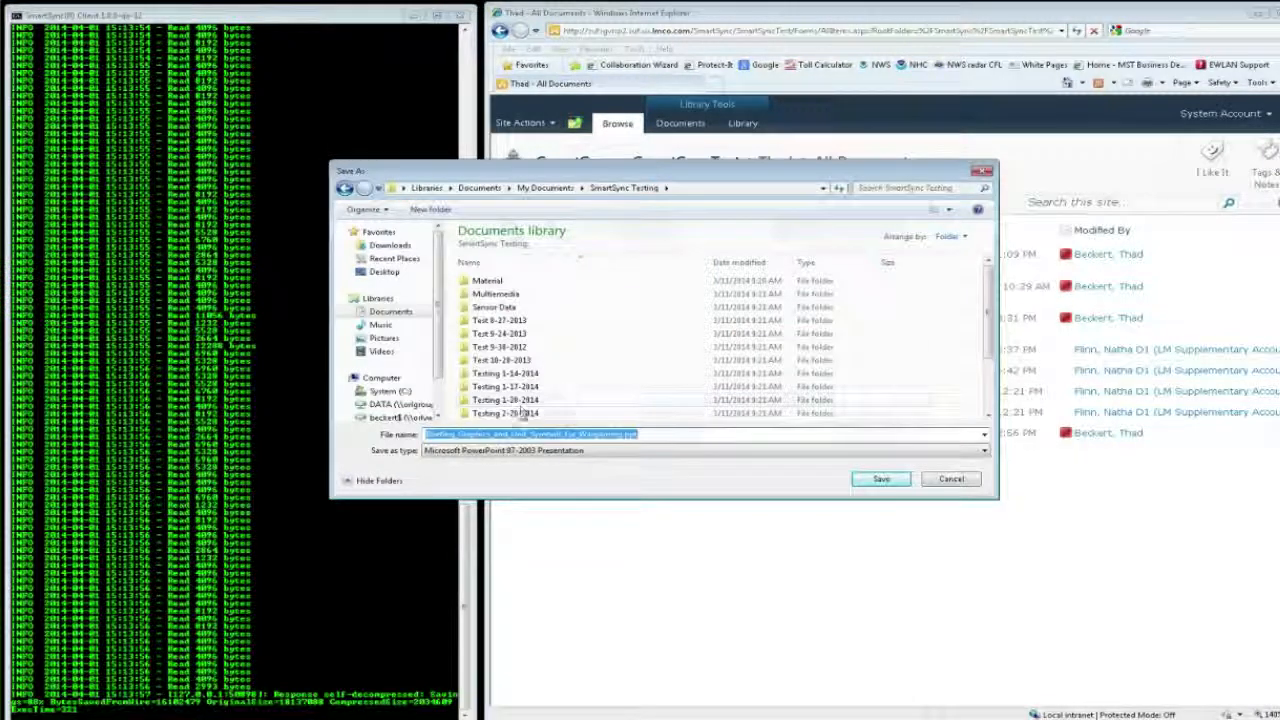
Step: Save the download in Testing 4-1-2014\Downbox as "Briefing_Graphics_and_Unit_Symbols_for_Wargaming - Original.ppt"
scroll(990, 400, down, 3)
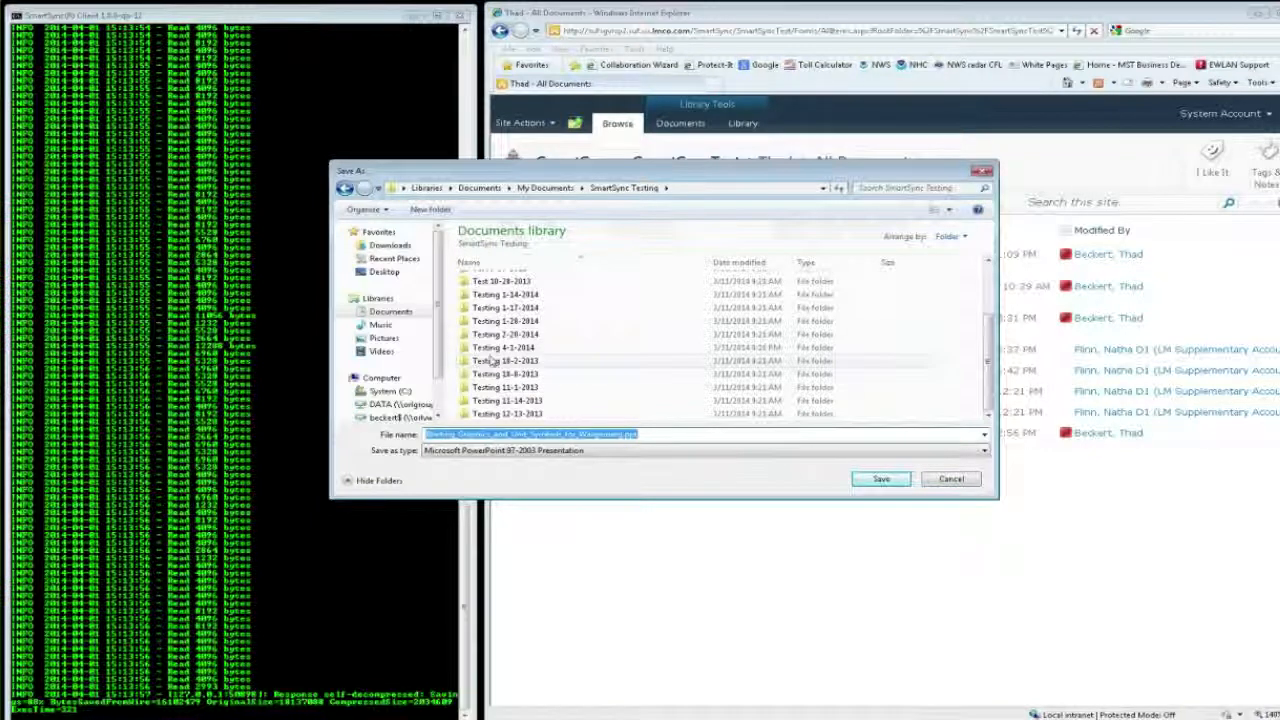
double_click(507, 350)
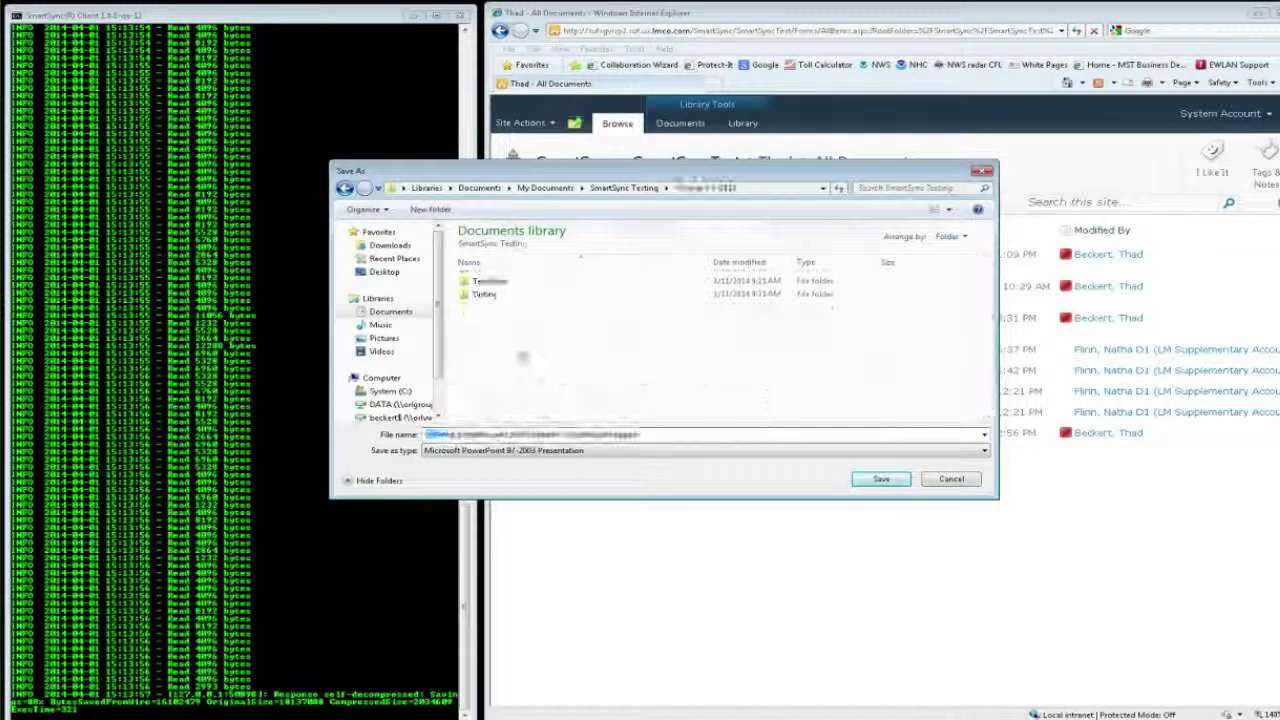
double_click(493, 285)
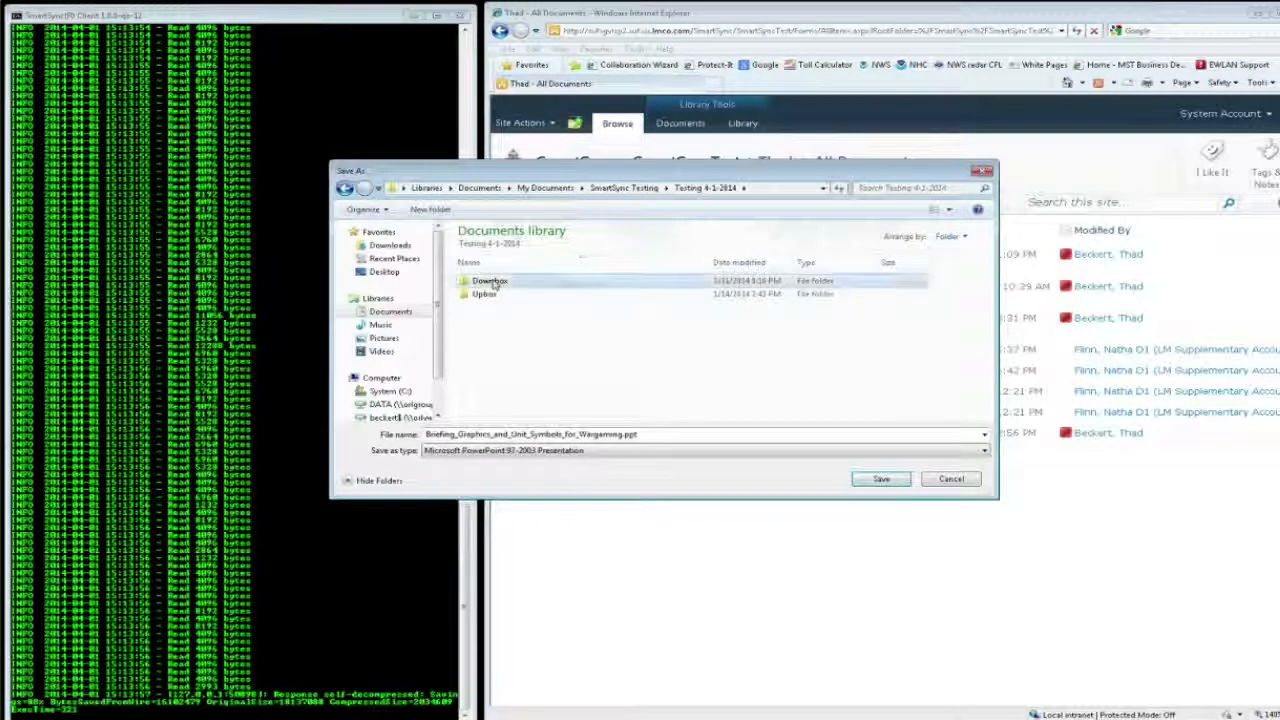
click(624, 434)
text(- Original)
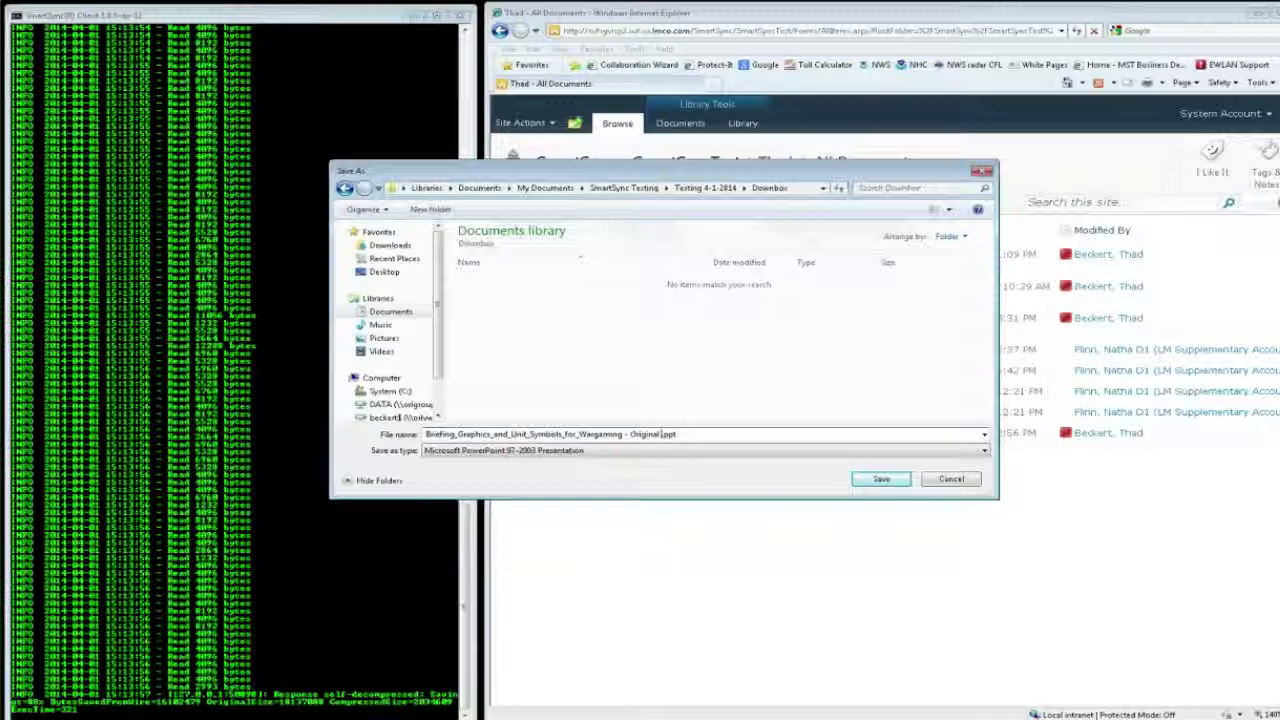
key(Return)
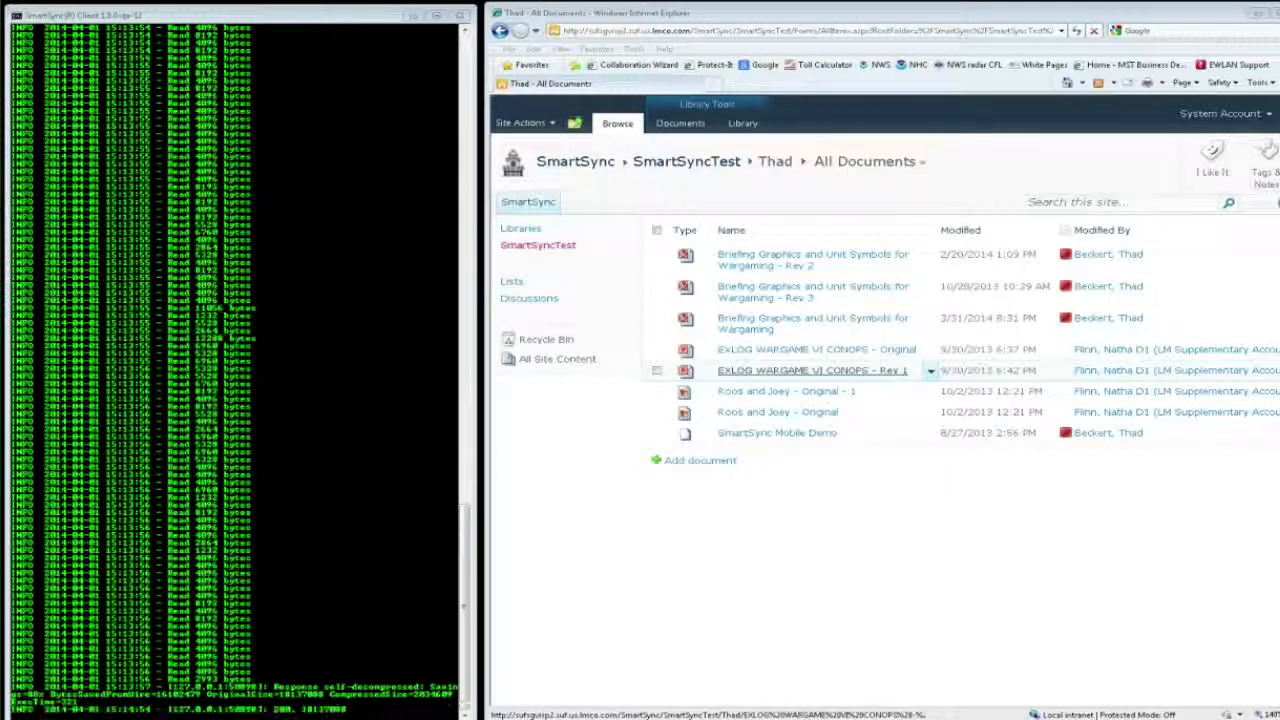
Step: Compare the cached file sizes in forward_proxy_store with the download in Testing 4-1-2014\Downbox, and return to the SharePoint library
key(alt+Tab)
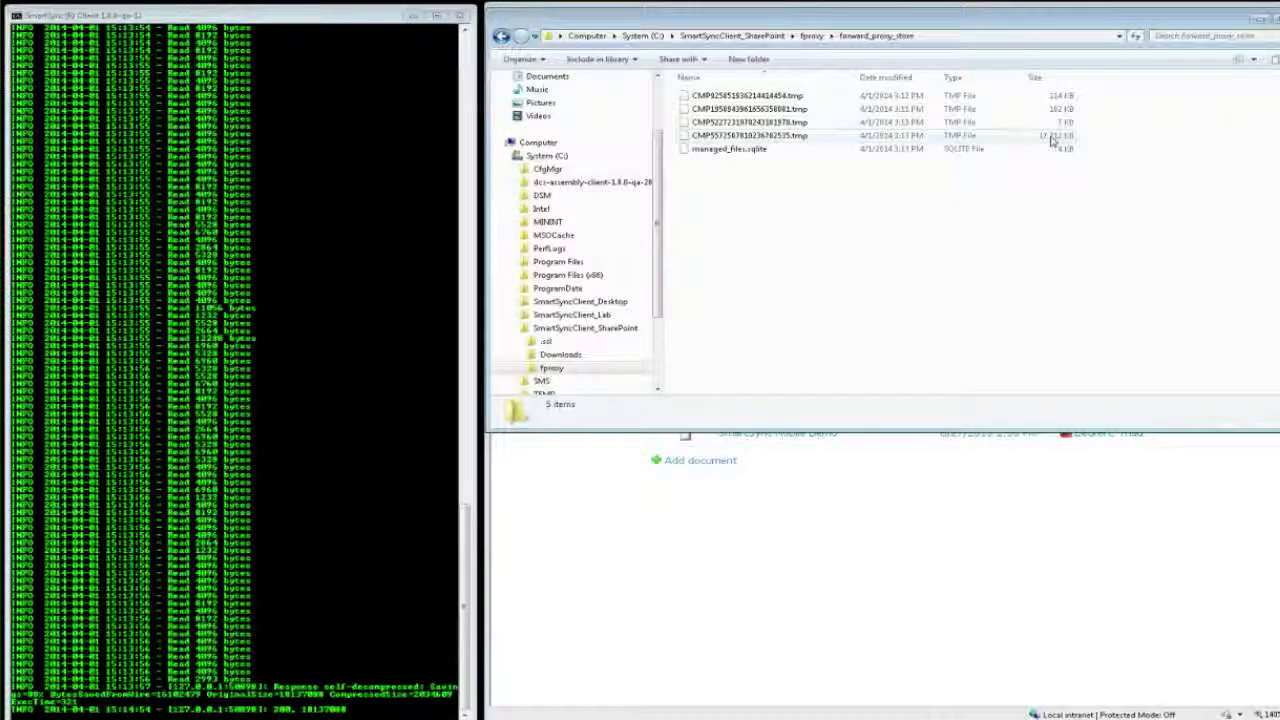
key(alt+Tab)
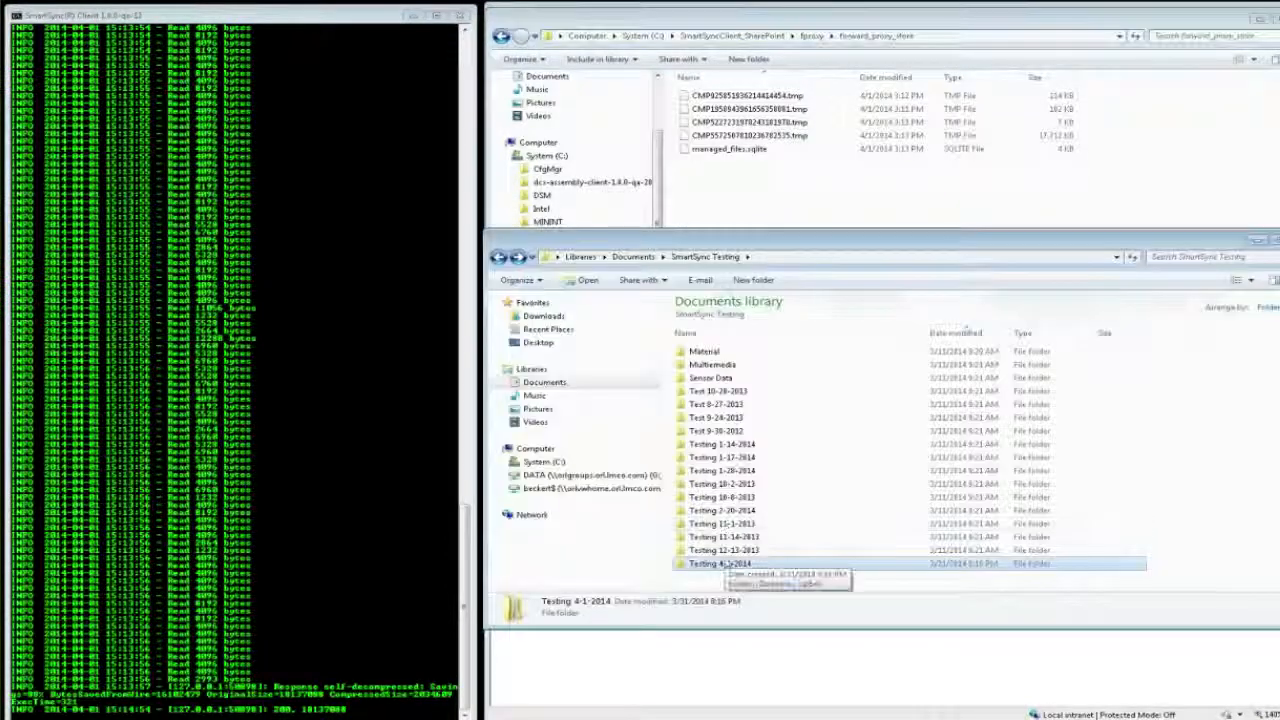
double_click(724, 566)
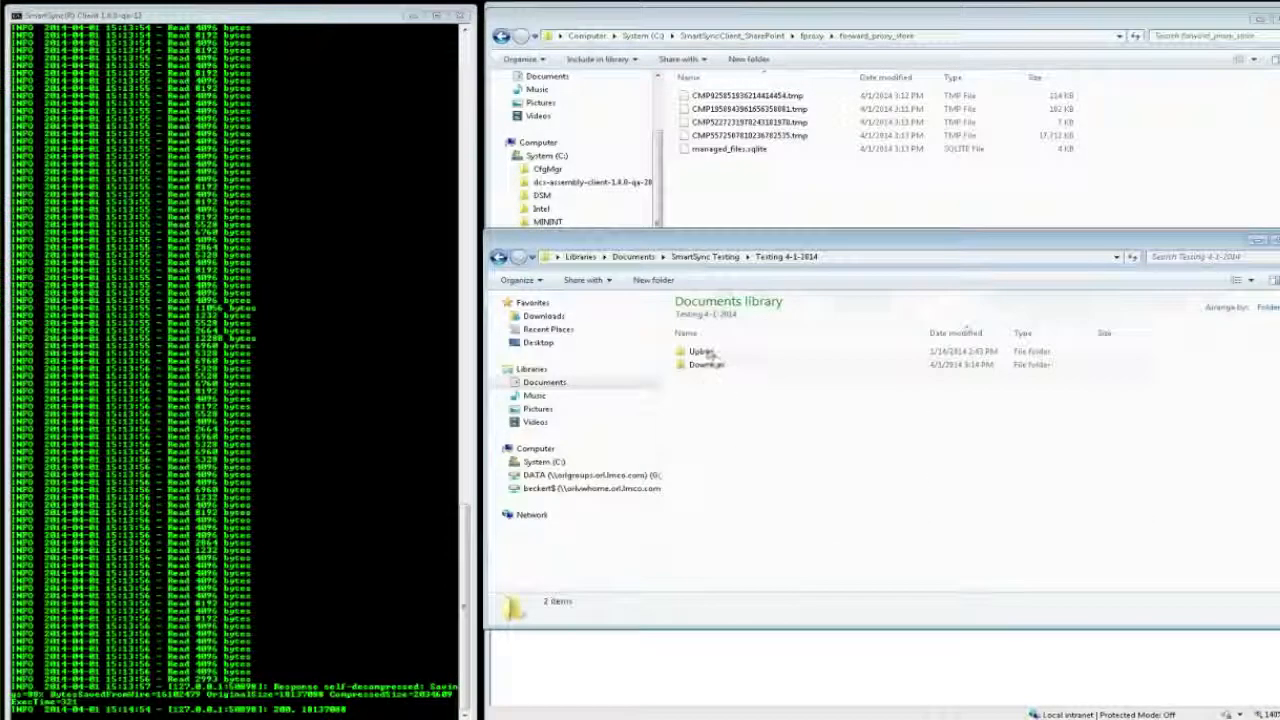
double_click(708, 366)
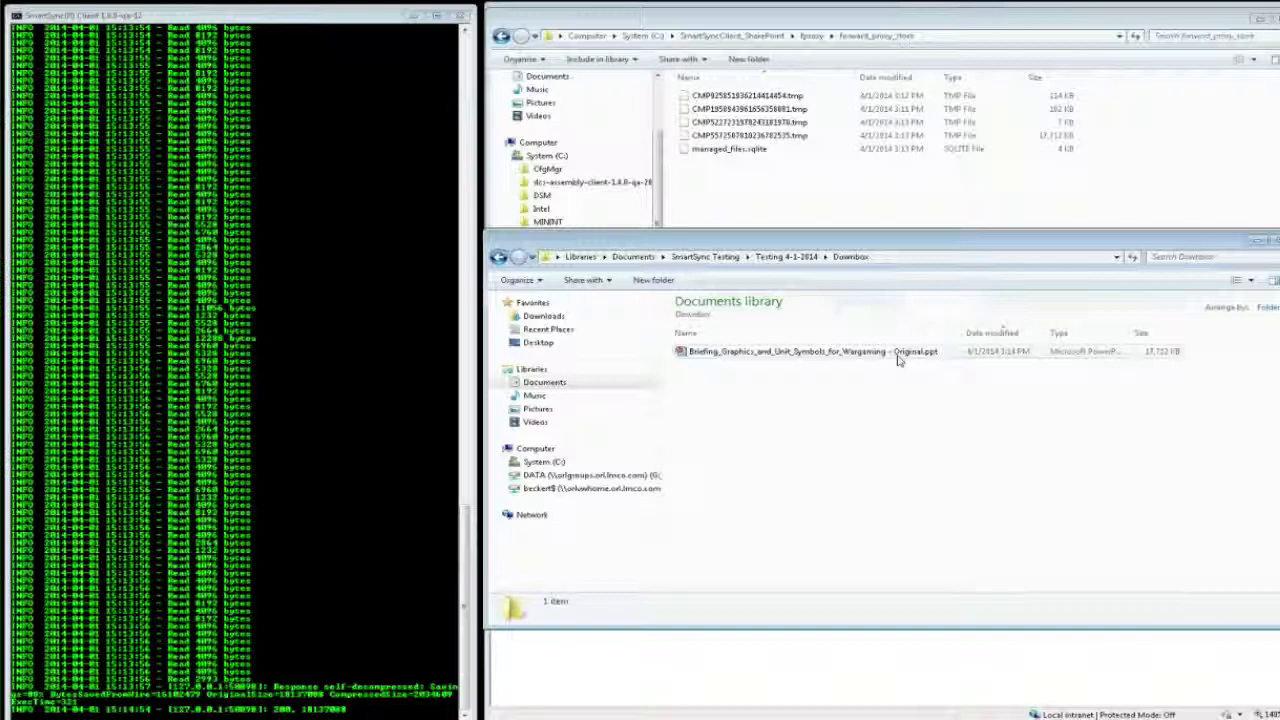
click(400, 718)
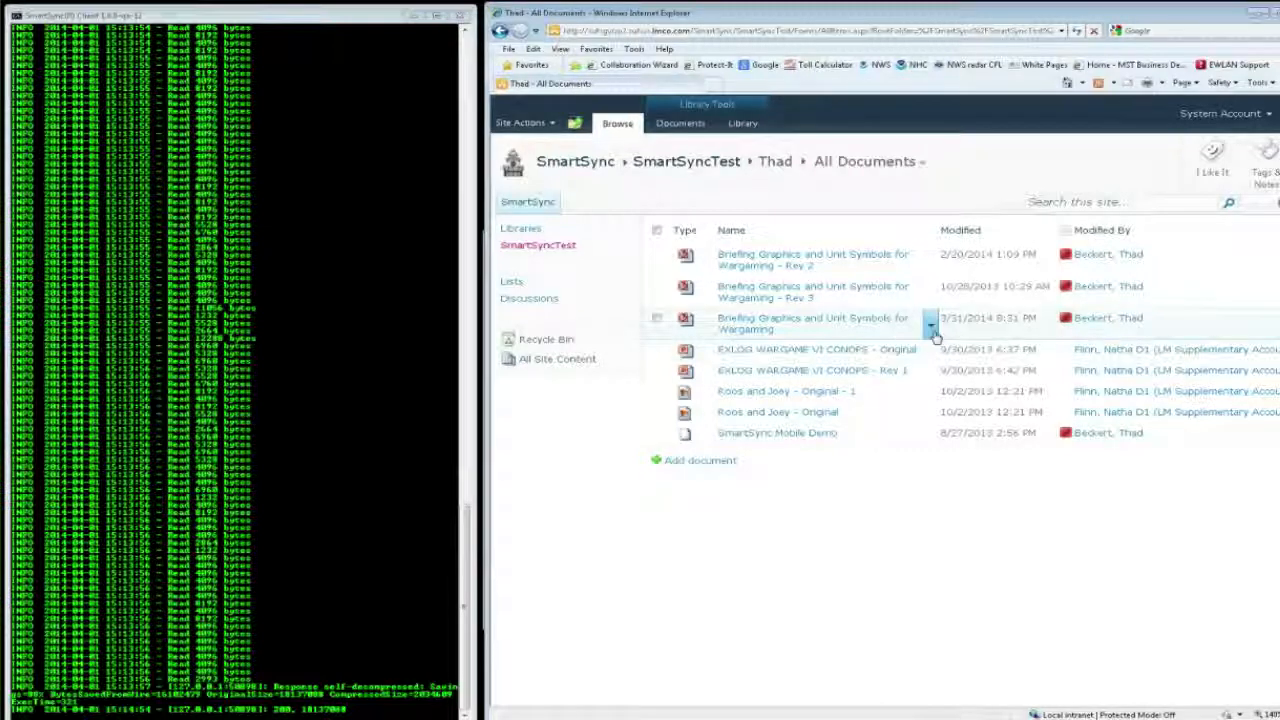
Step: Rename the library's unsuffixed presentation to "Briefing Graphics and Unit Symbols for Wargaming - Rev 1", and recheck the forward_proxy_store folder
click(930, 327)
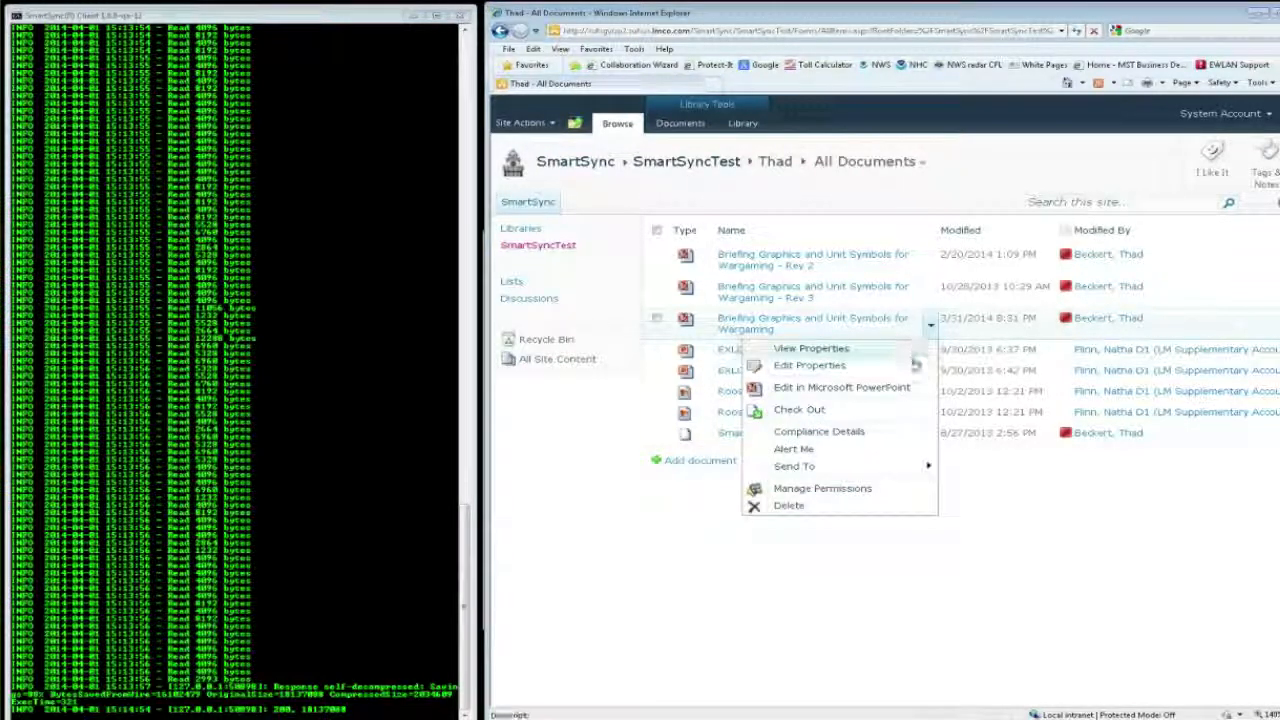
click(914, 365)
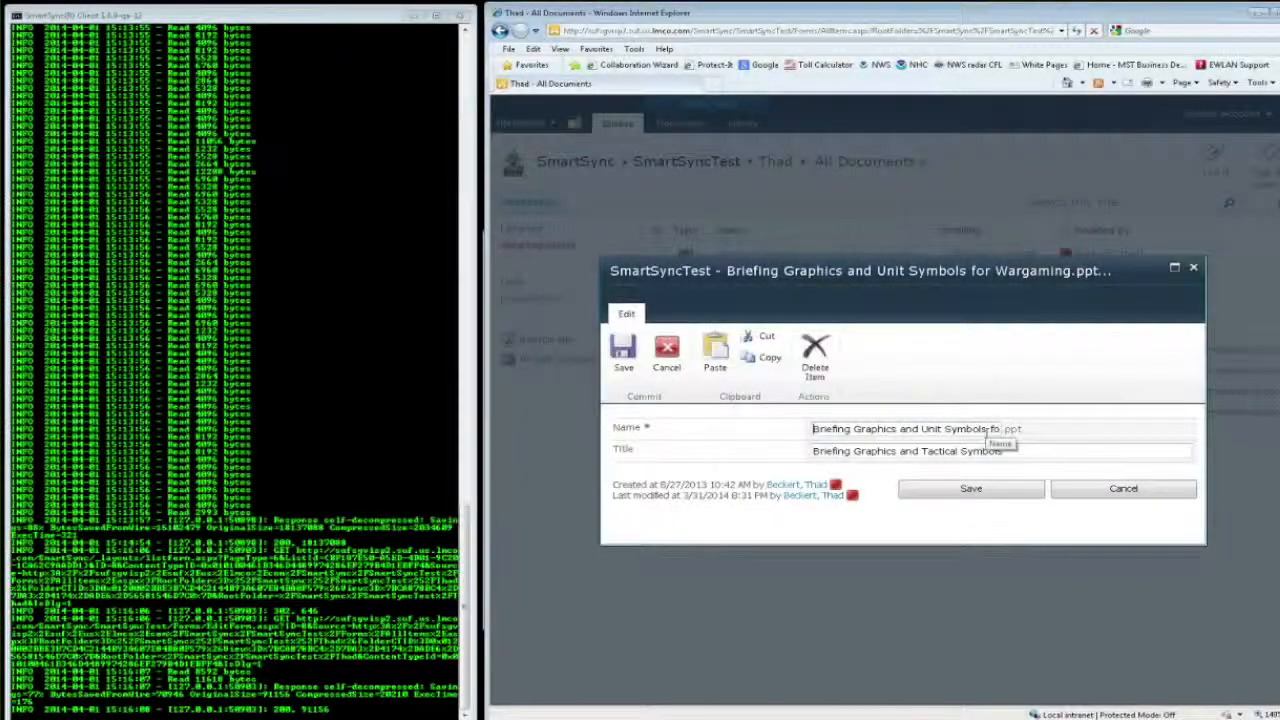
click(998, 430)
text(- Rev 1)
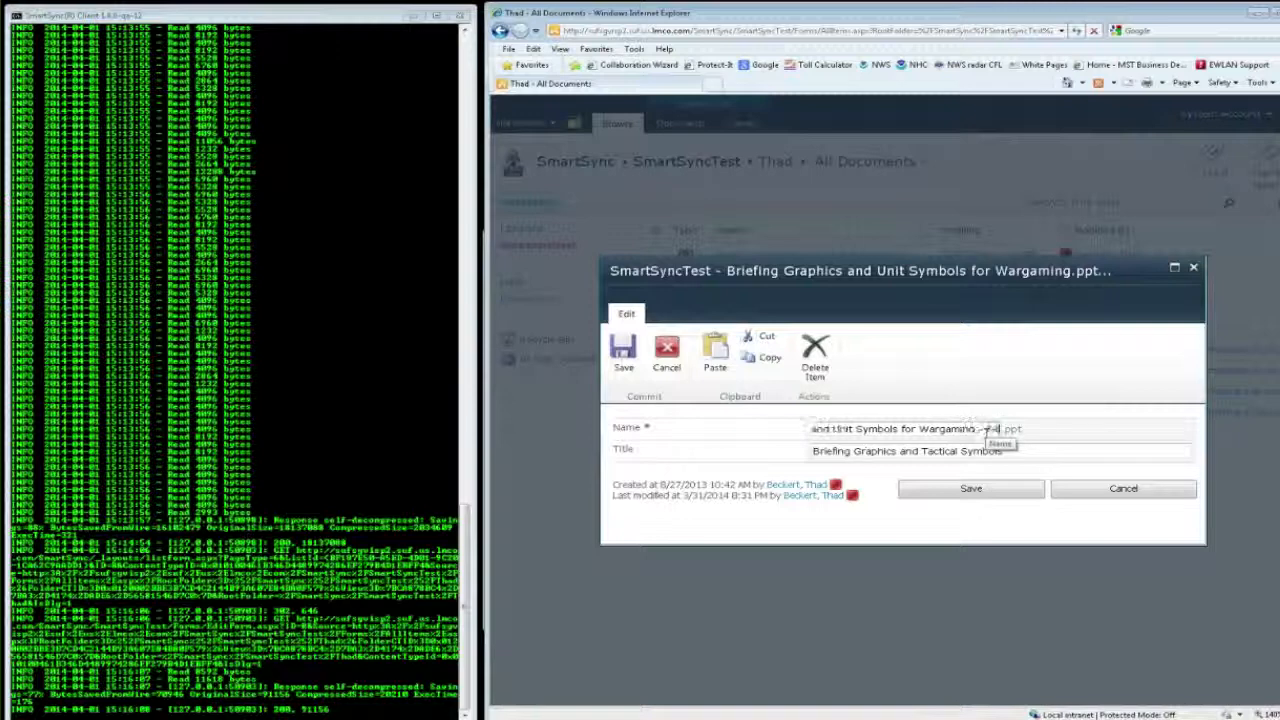
click(965, 490)
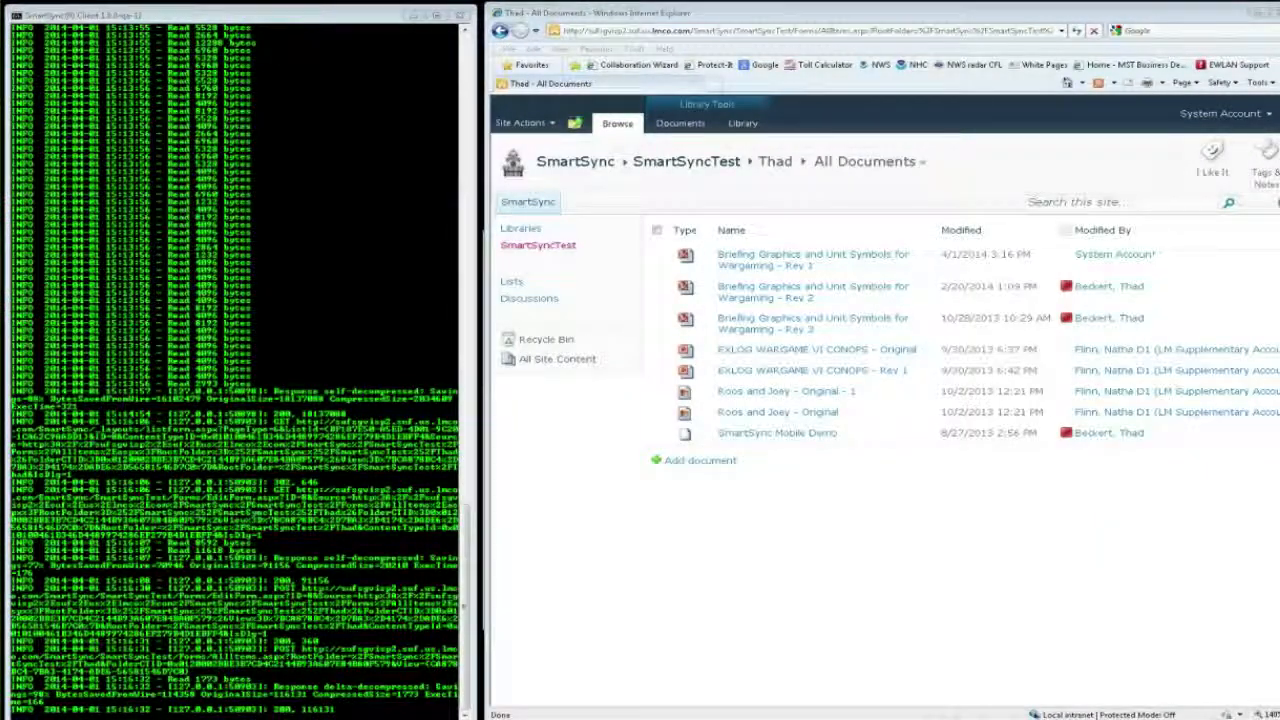
key(alt+Tab)
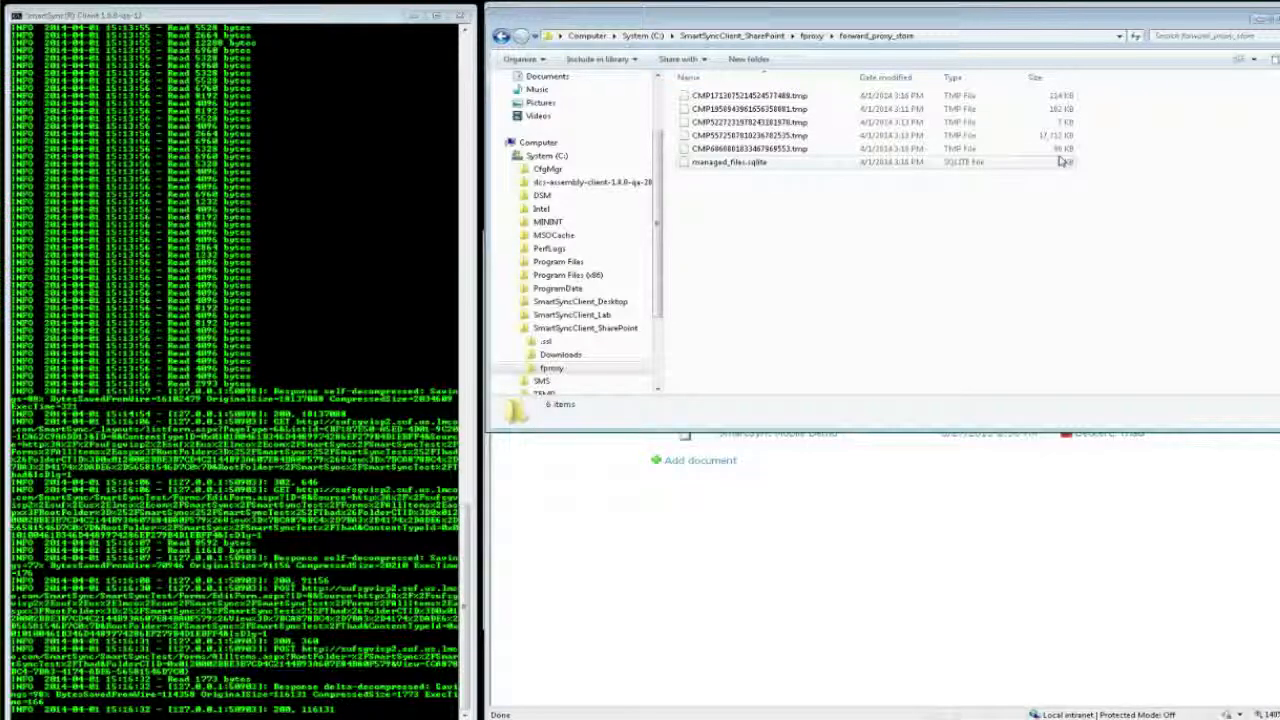
click(546, 497)
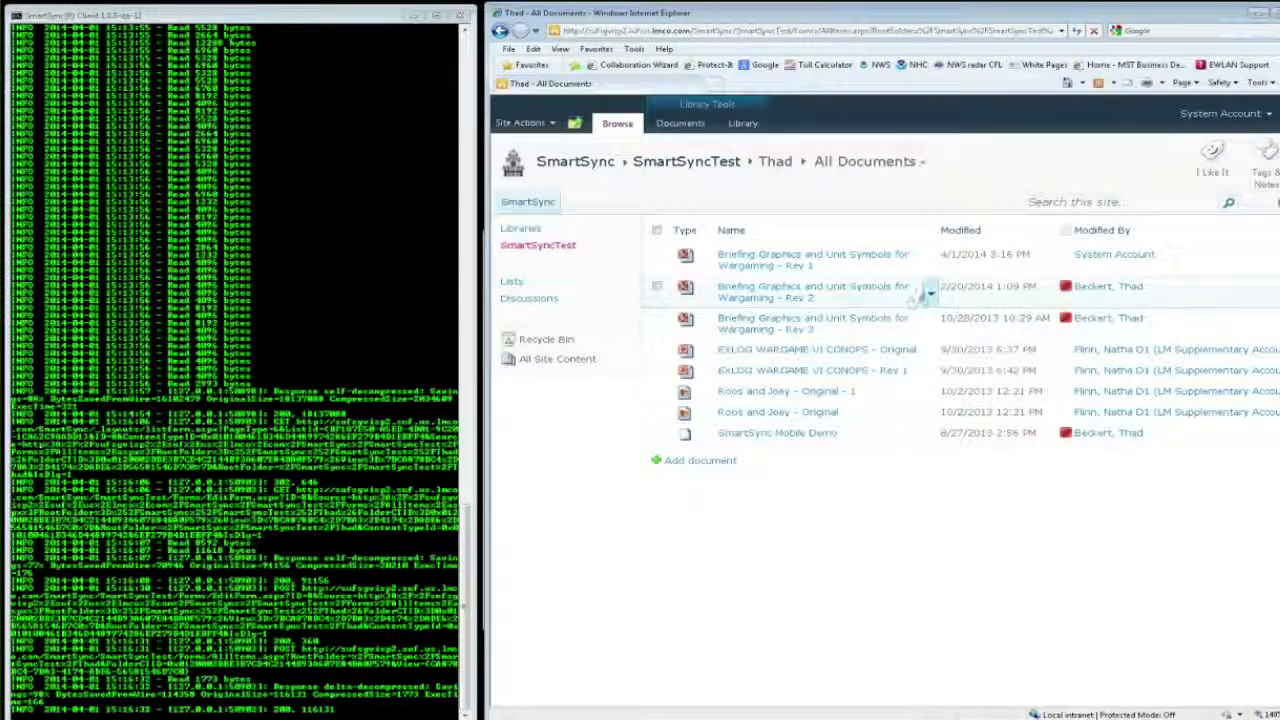
Step: Rename the Rev 2 presentation in the library to "Briefing Graphics and Unit Symbols for Wargaming"
click(929, 292)
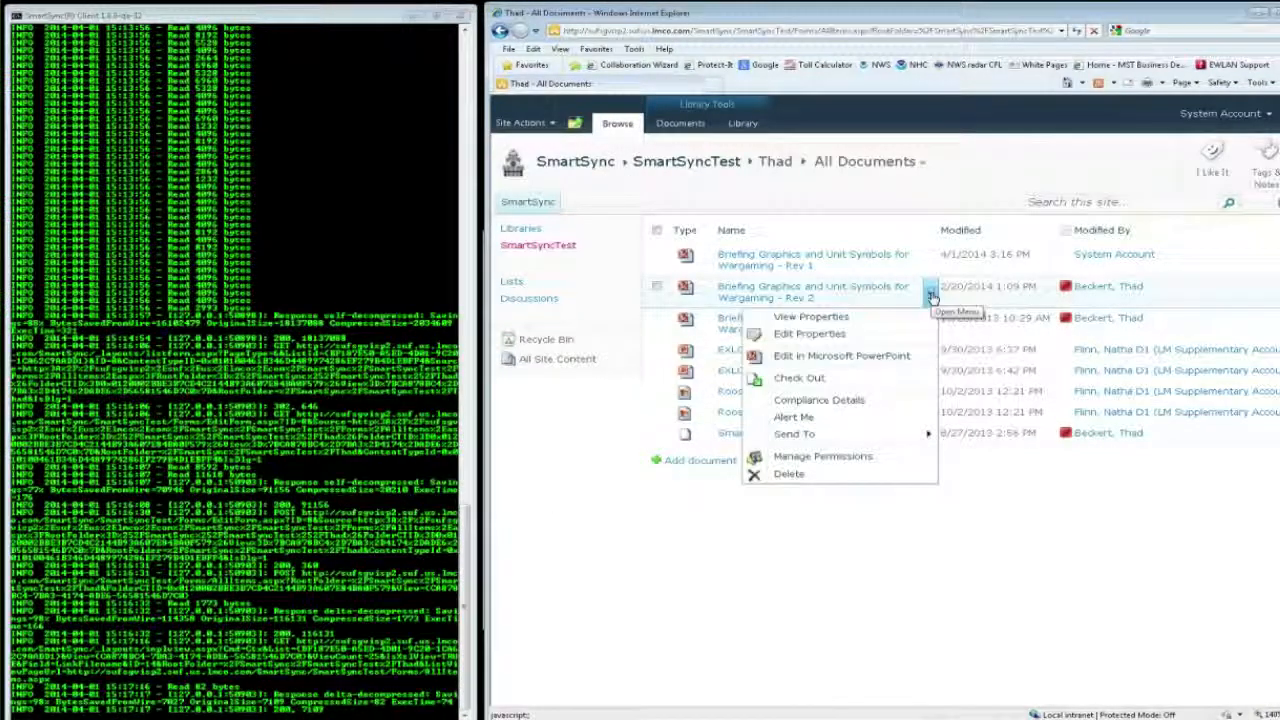
click(838, 336)
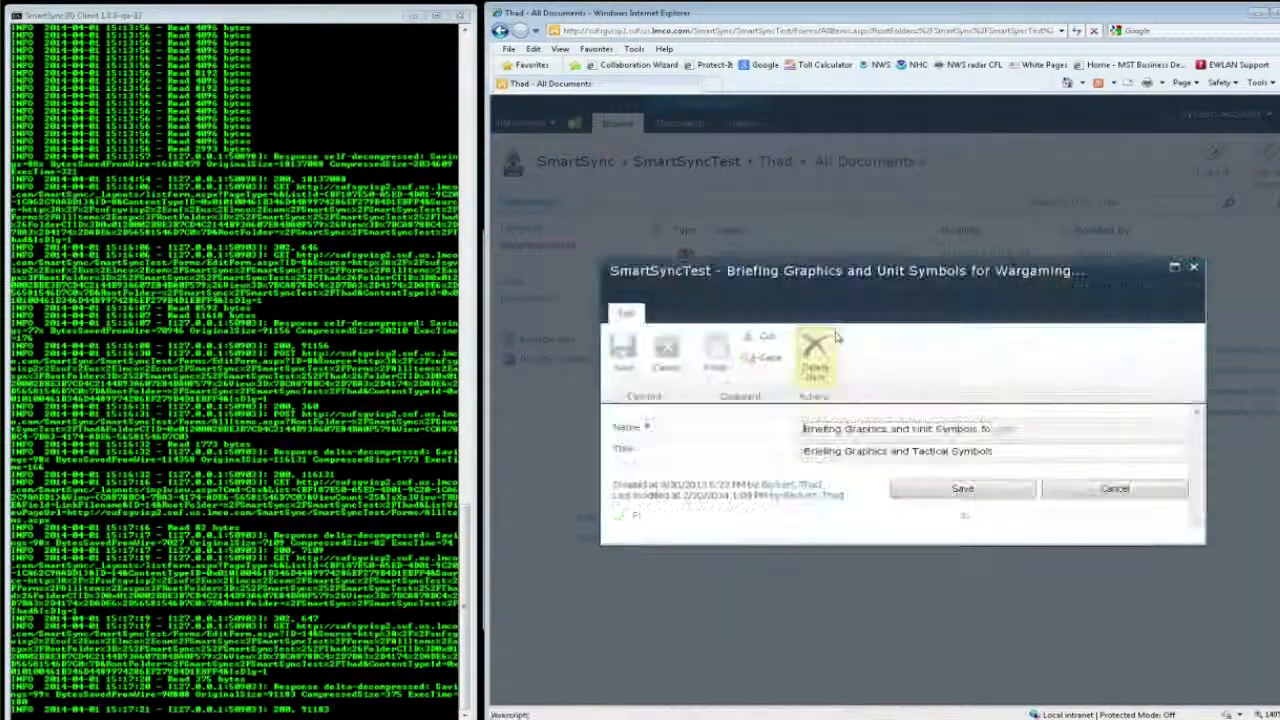
key(End)
key(BackSpace)
key(BackSpace)
key(BackSpace)
key(BackSpace)
key(BackSpace)
key(BackSpace)
key(BackSpace)
key(BackSpace)
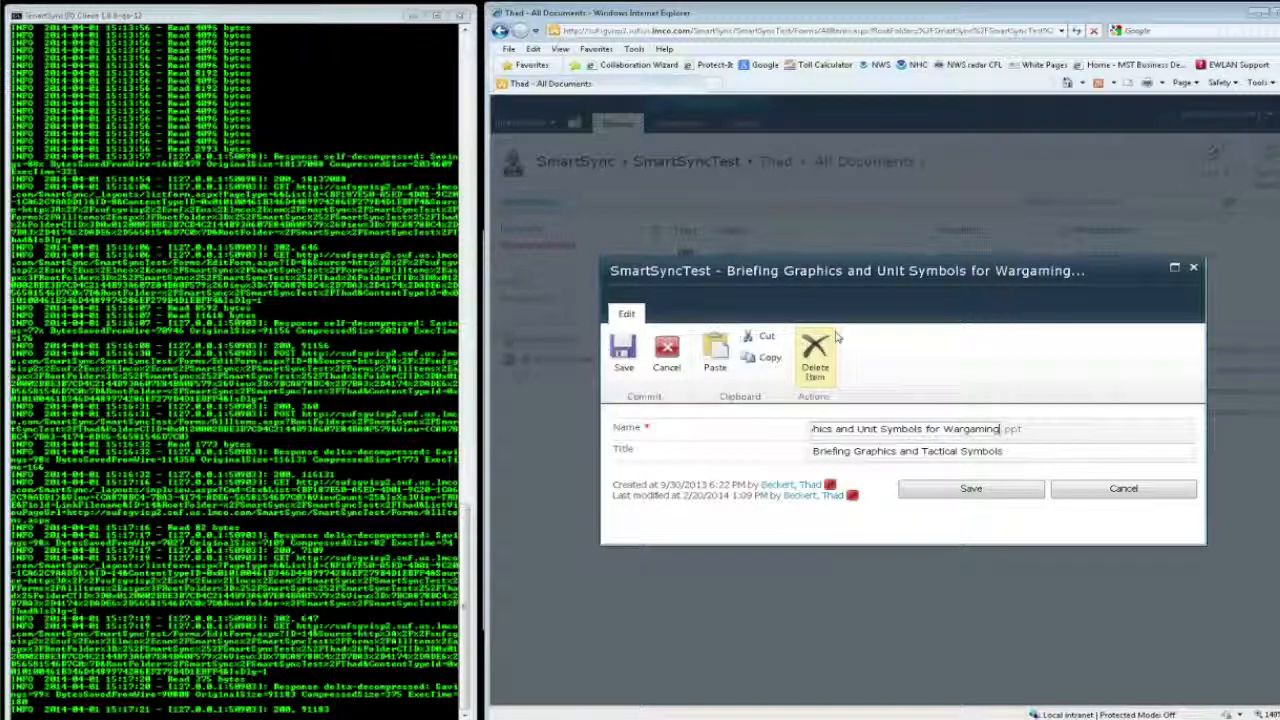
click(935, 495)
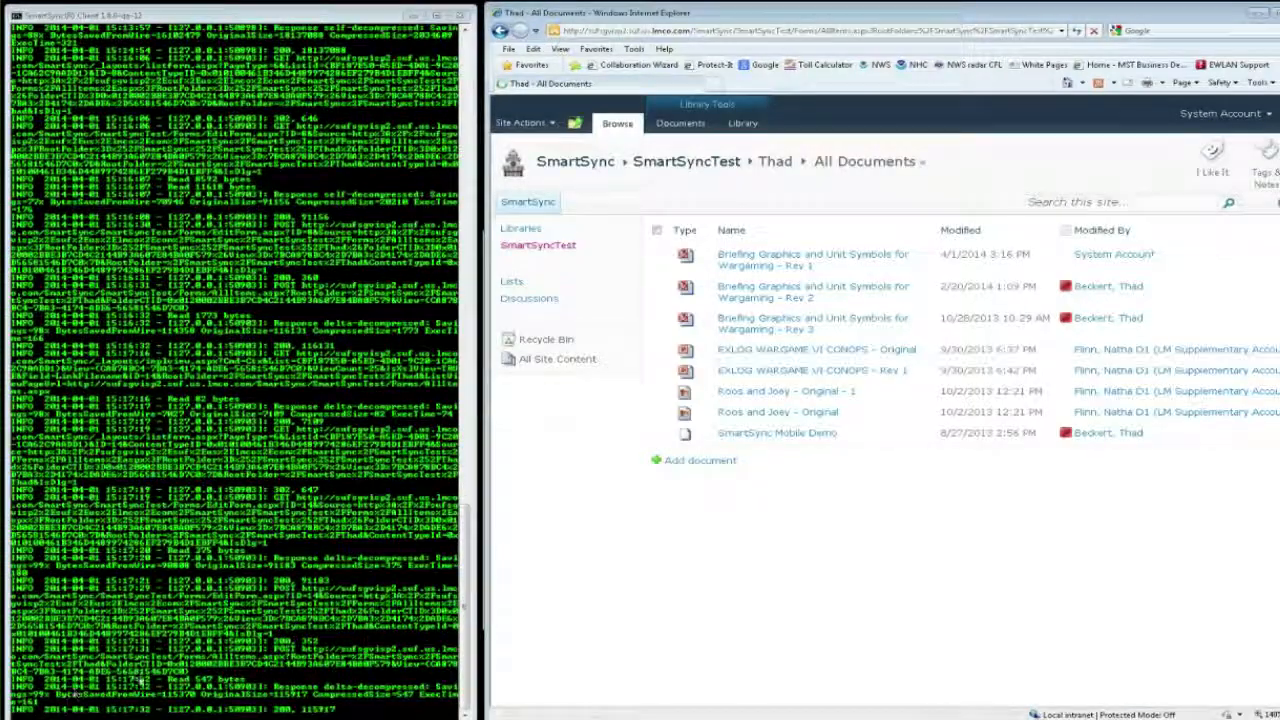
Step: Download a copy of the renamed Briefing Graphics and Unit Symbols for Wargaming presentation
mouse_move(930, 331)
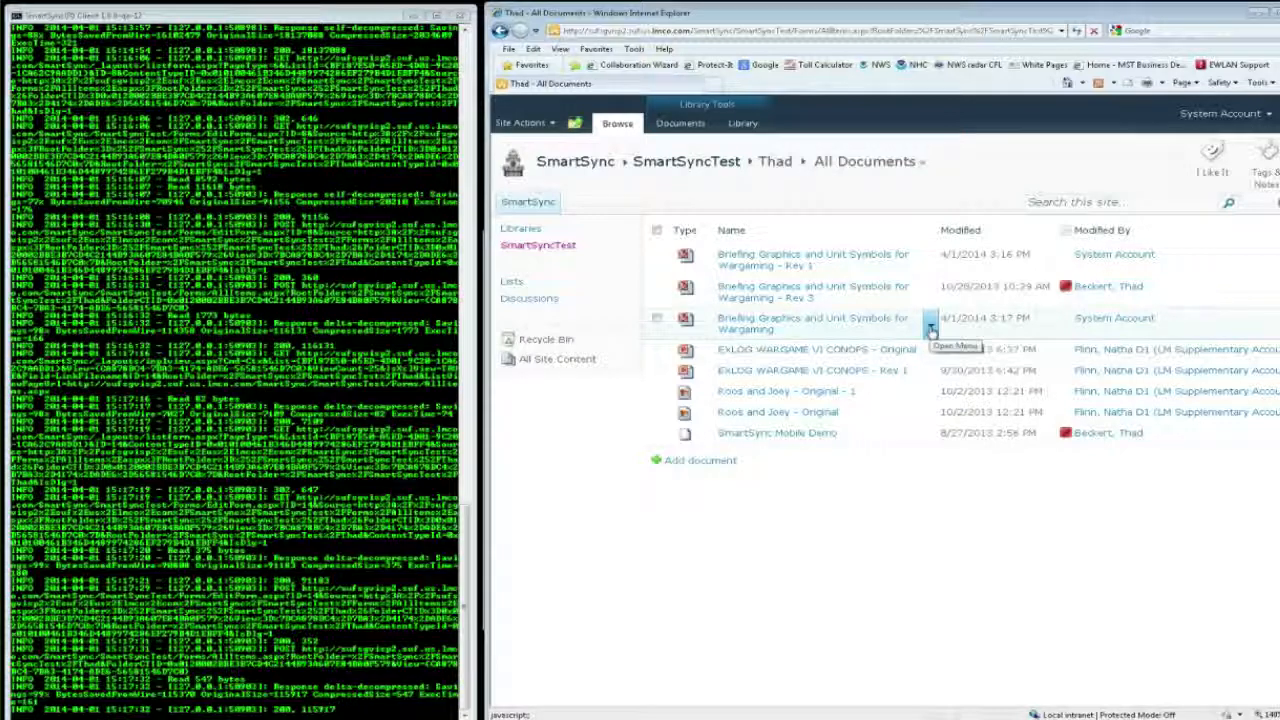
click(930, 331)
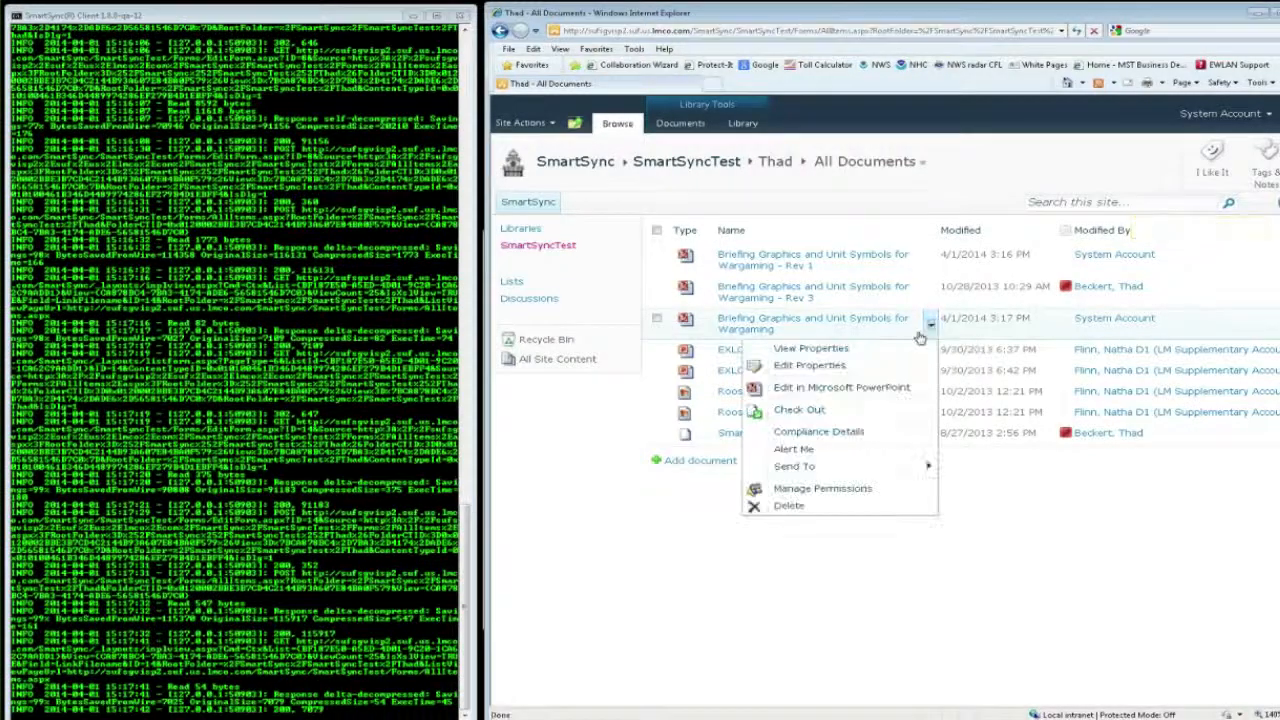
mouse_move(885, 472)
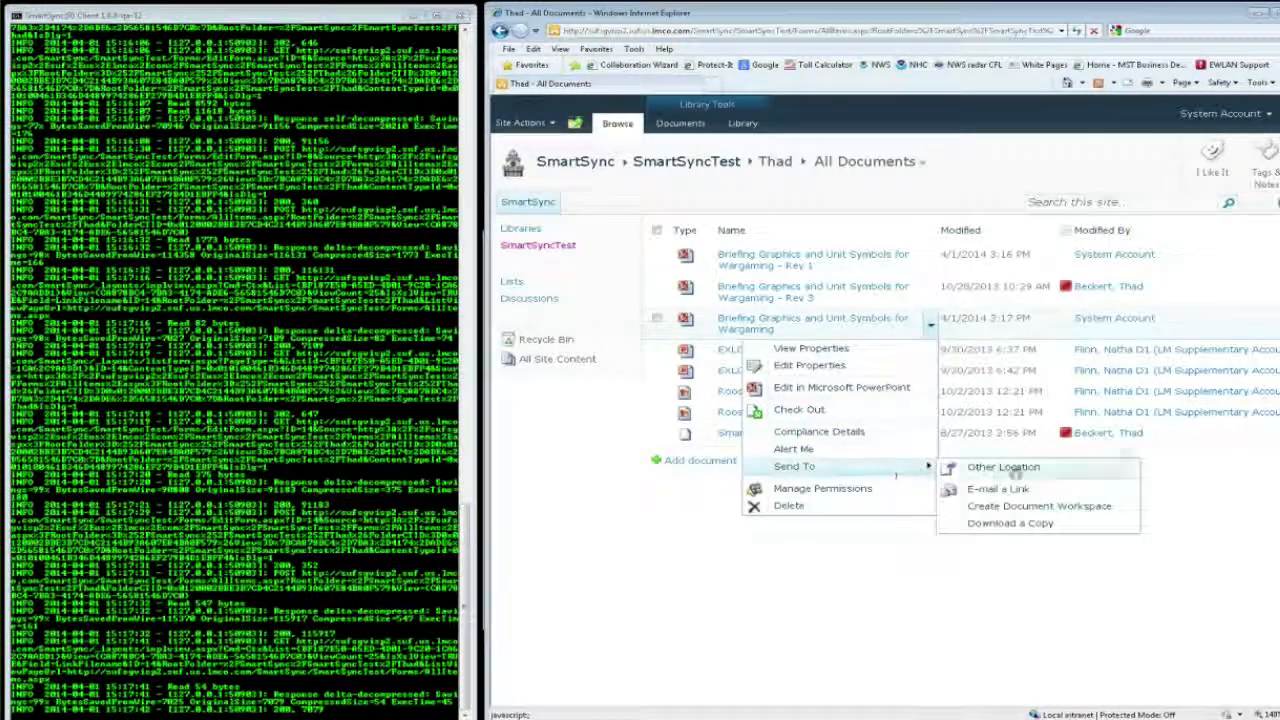
click(1017, 525)
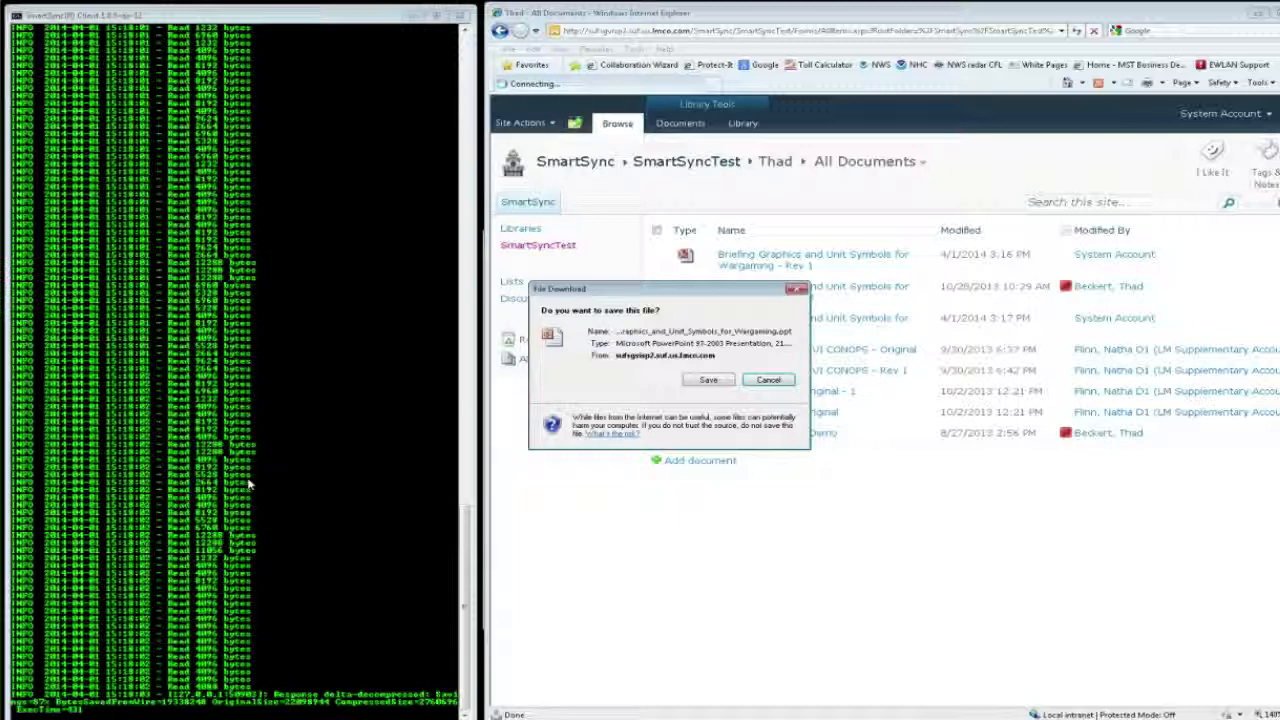
Step: Save the download in the Downbox folder as "Briefing_Graphics_and_Unit_Symbols_for_Wargaming - Rev 2.ppt"
click(706, 380)
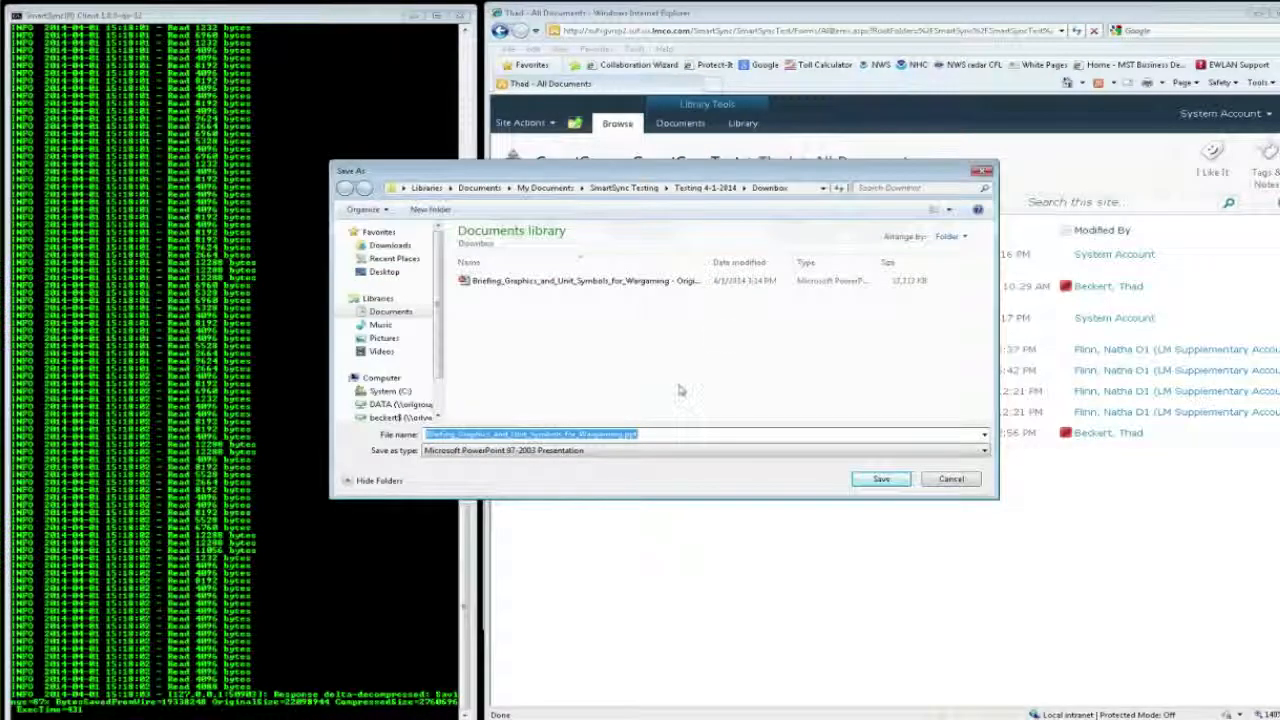
key(Right)
key(Left)
key(Left)
key(Left)
key(Left)
text(- Rev 2)
click(890, 479)
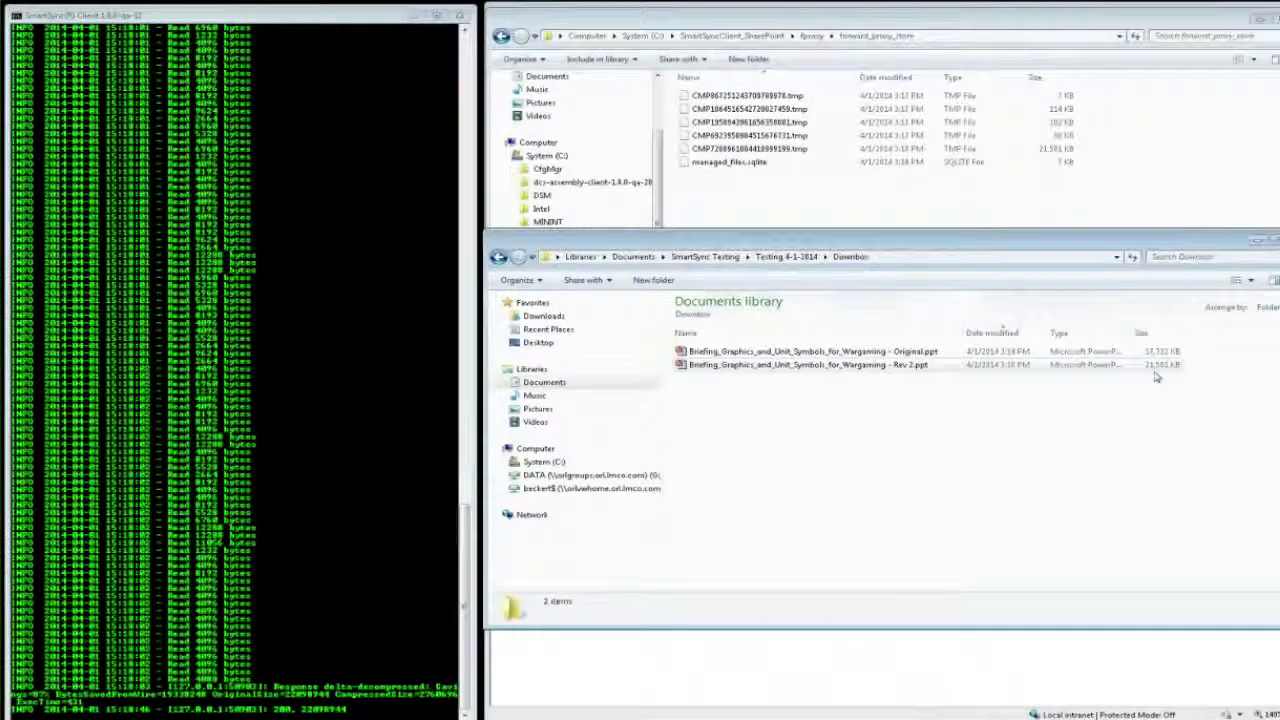
Step: Return to the SharePoint library and rename the unsuffixed presentation to "Briefing Graphics and Unit Symbols for Wargaming - Rev 2"
click(619, 678)
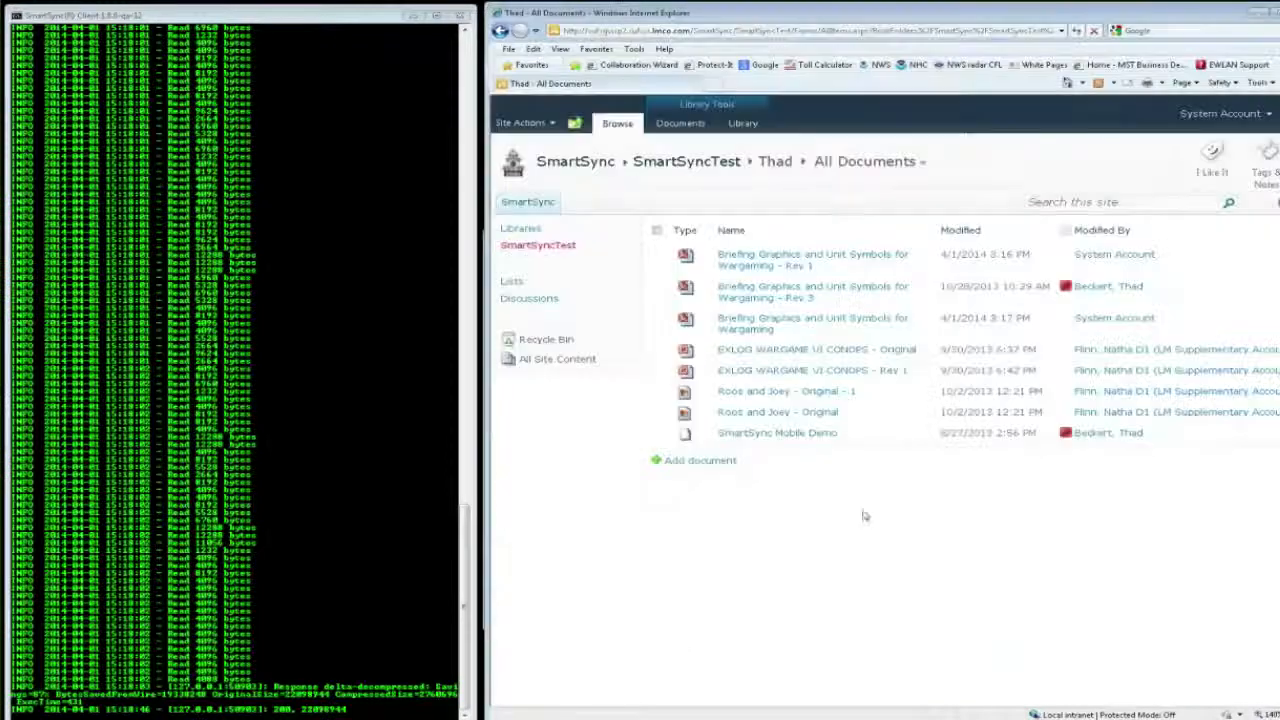
click(930, 323)
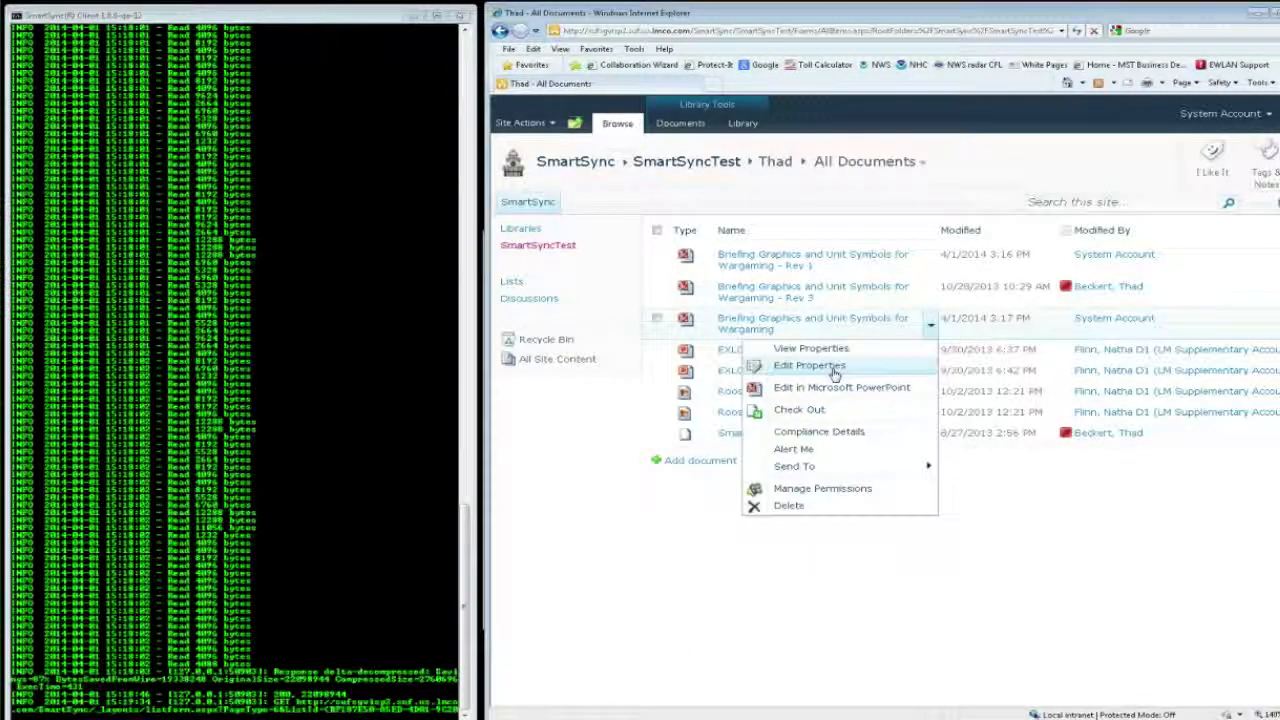
click(834, 368)
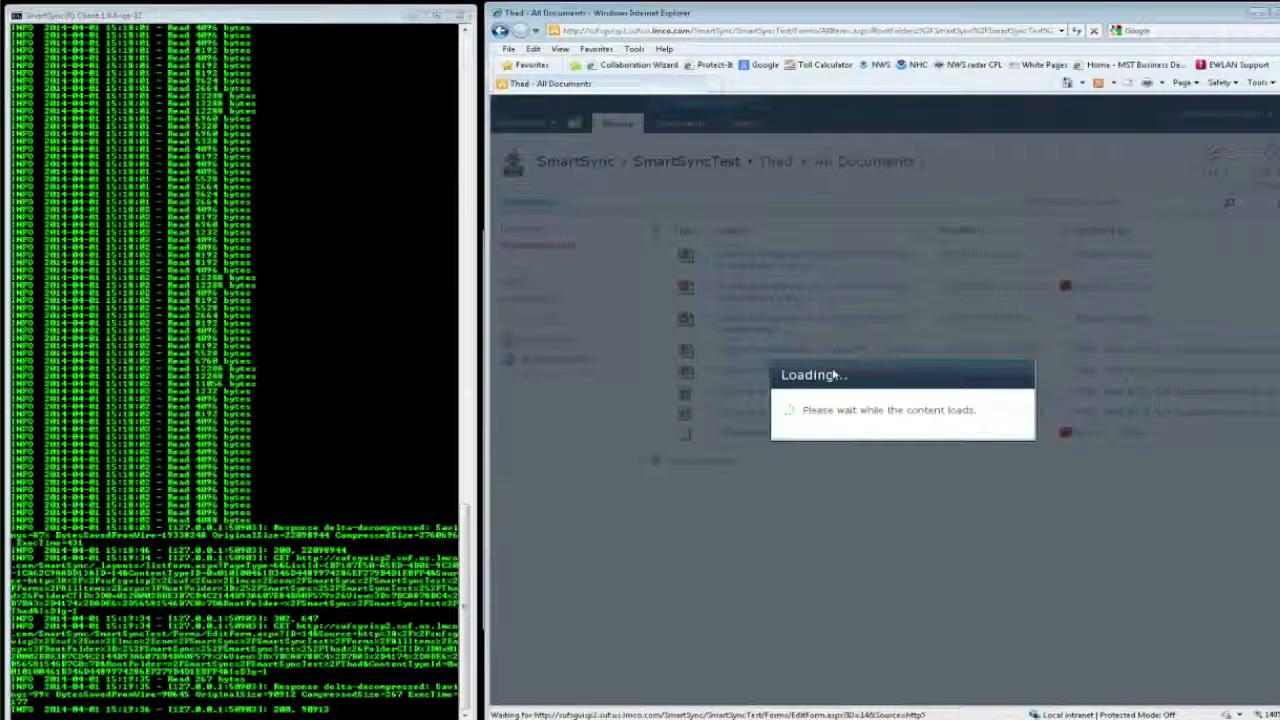
key(End)
text(- Rev 2)
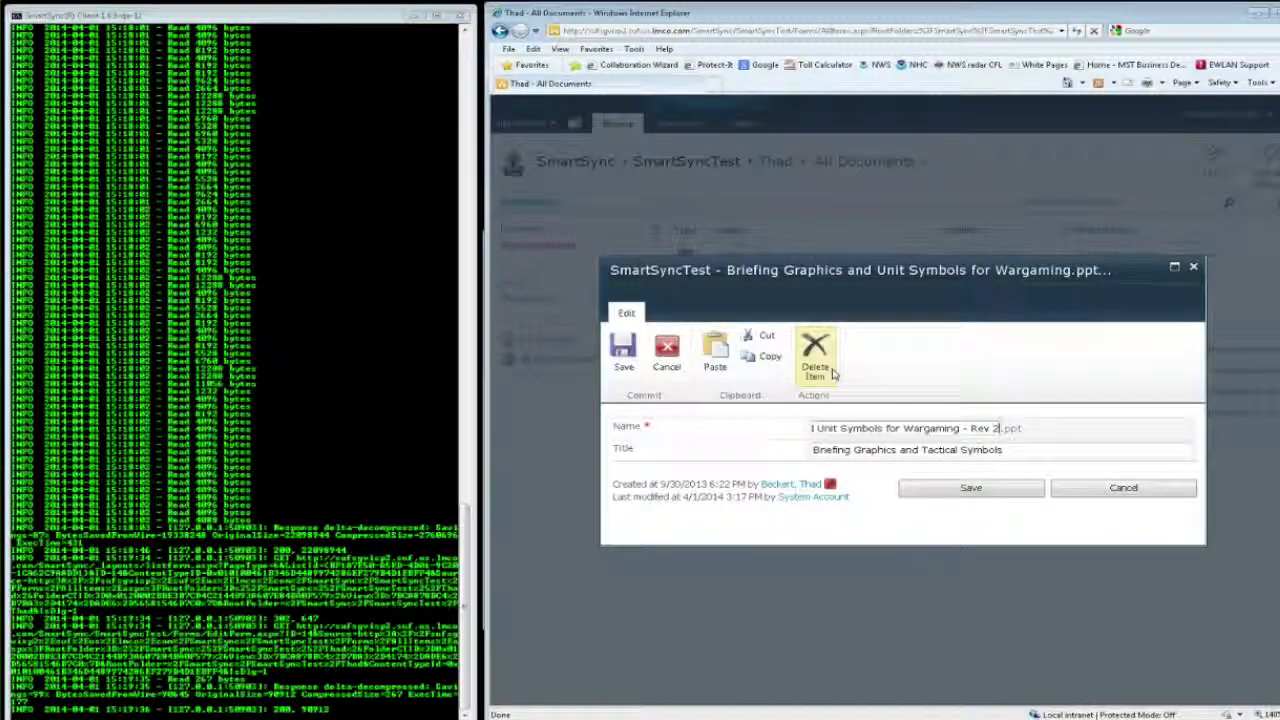
click(996, 493)
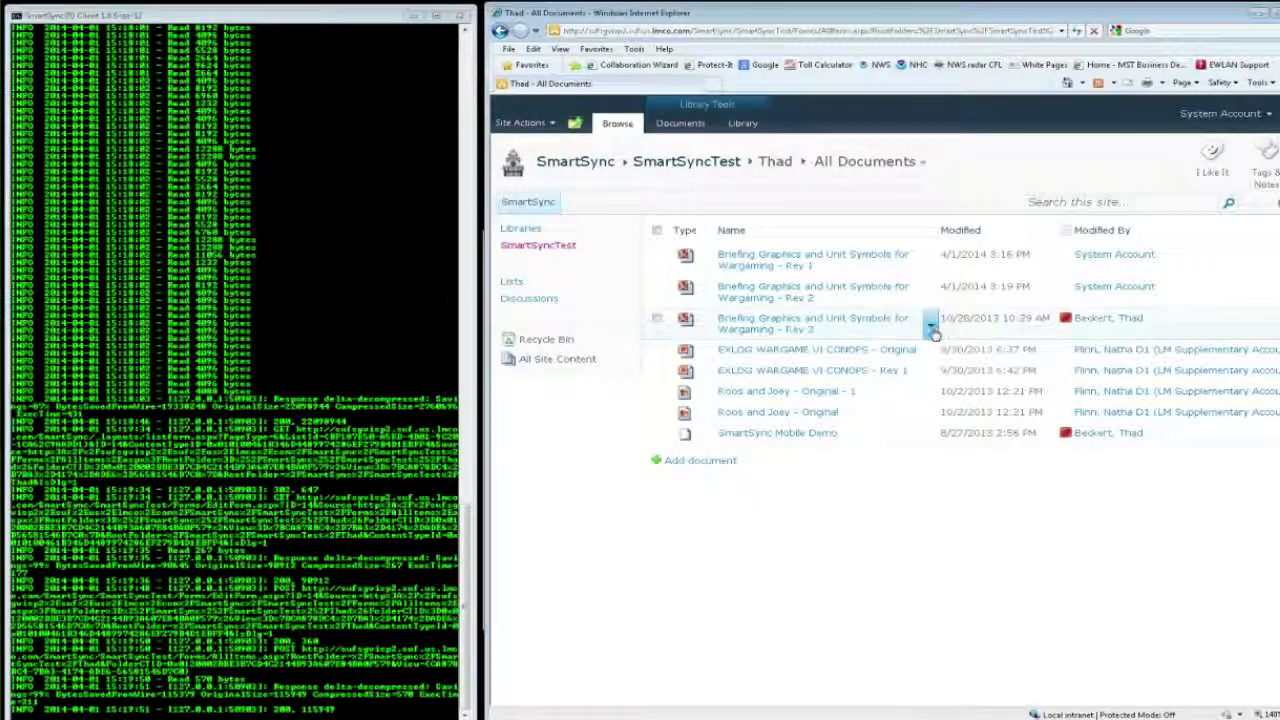
Step: Rename the Rev 3 presentation in the library to "Briefing Graphics and Unit Symbols for Wargaming"
click(930, 329)
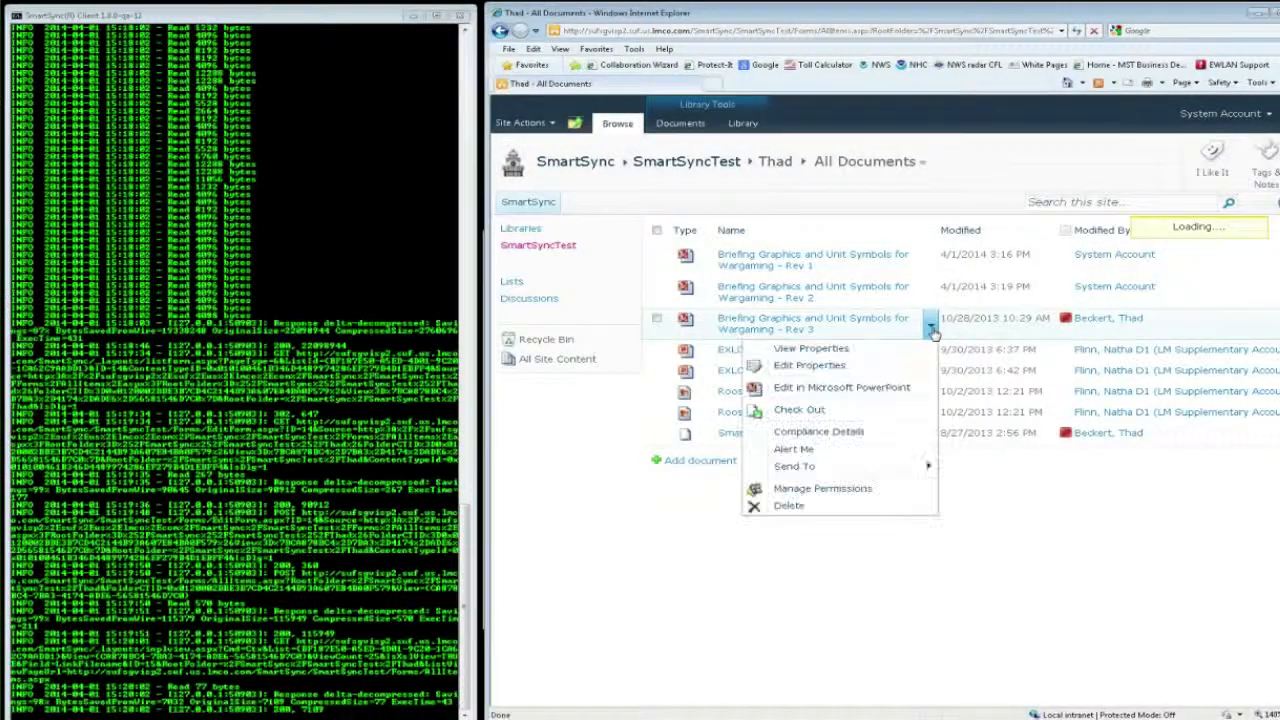
click(818, 367)
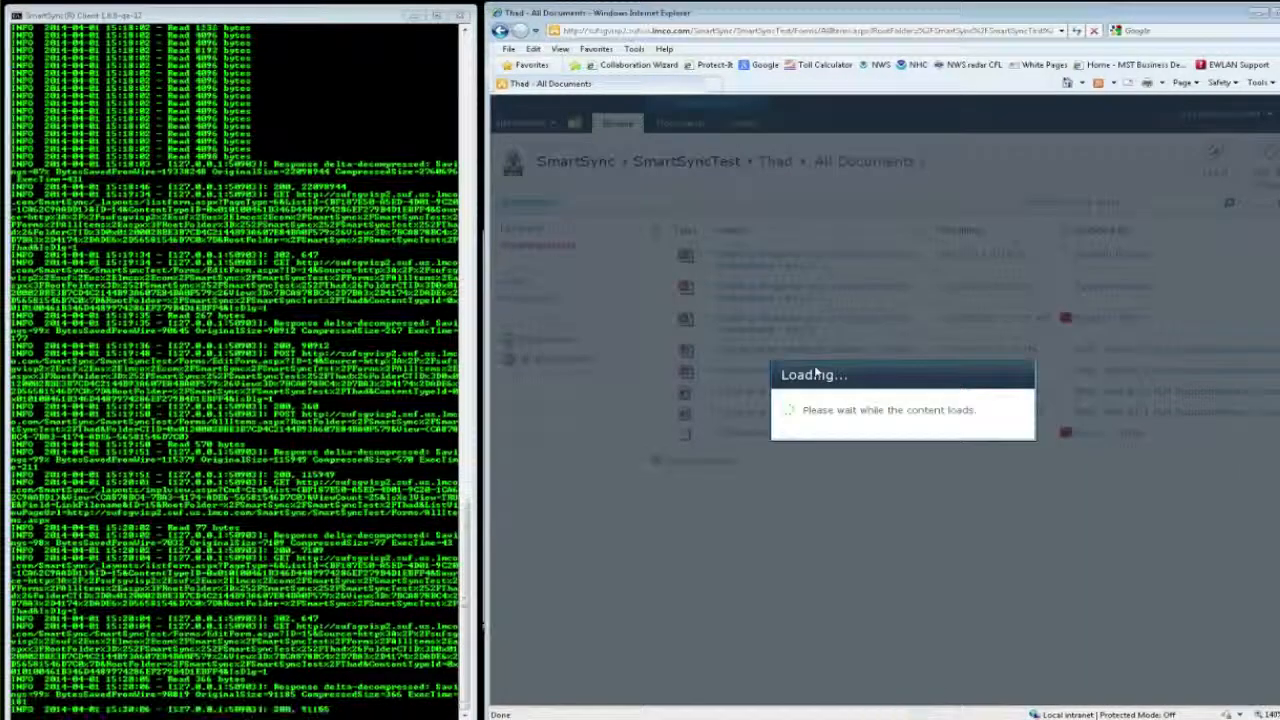
key(End)
key(BackSpace)
key(BackSpace)
key(BackSpace)
key(BackSpace)
key(BackSpace)
key(BackSpace)
key(BackSpace)
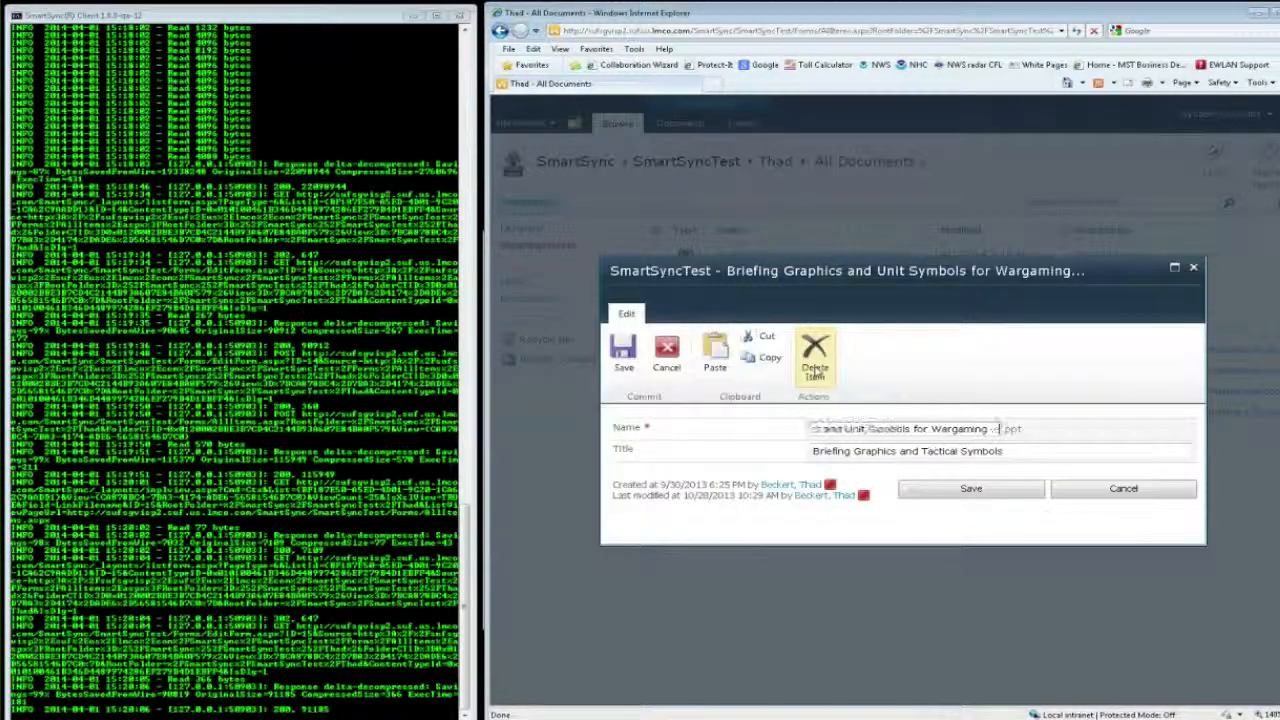
key(BackSpace)
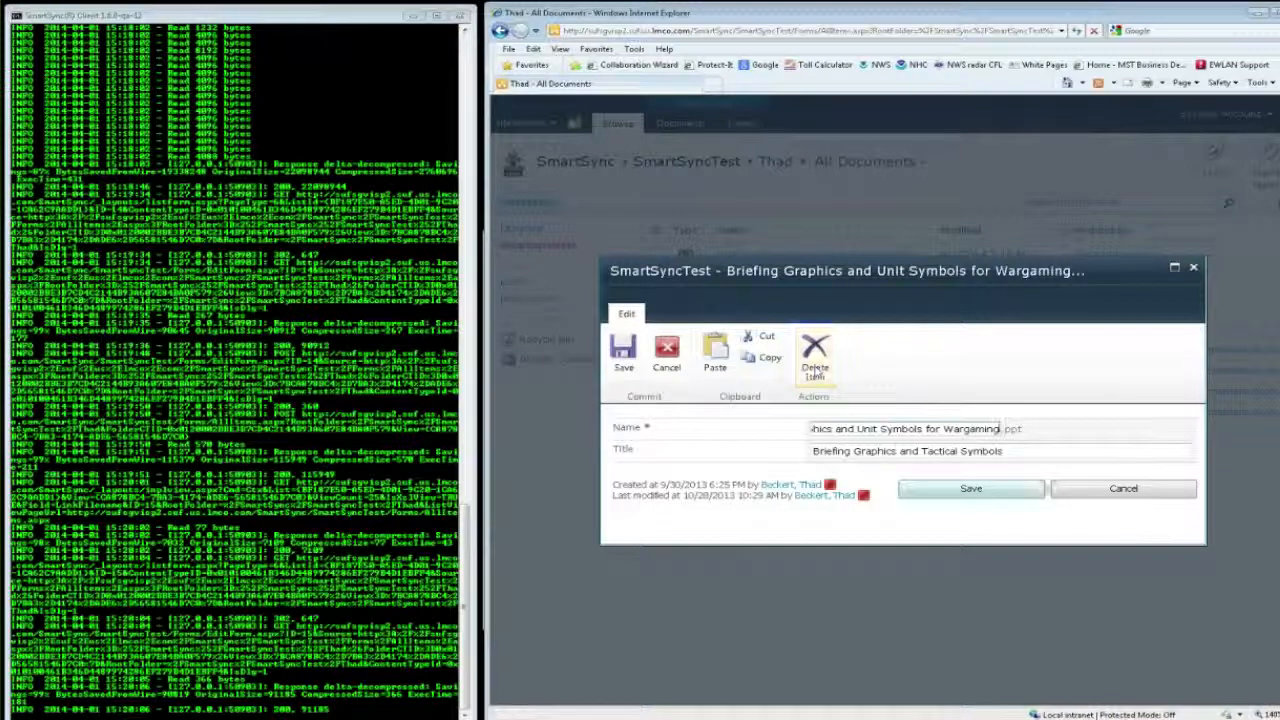
click(975, 488)
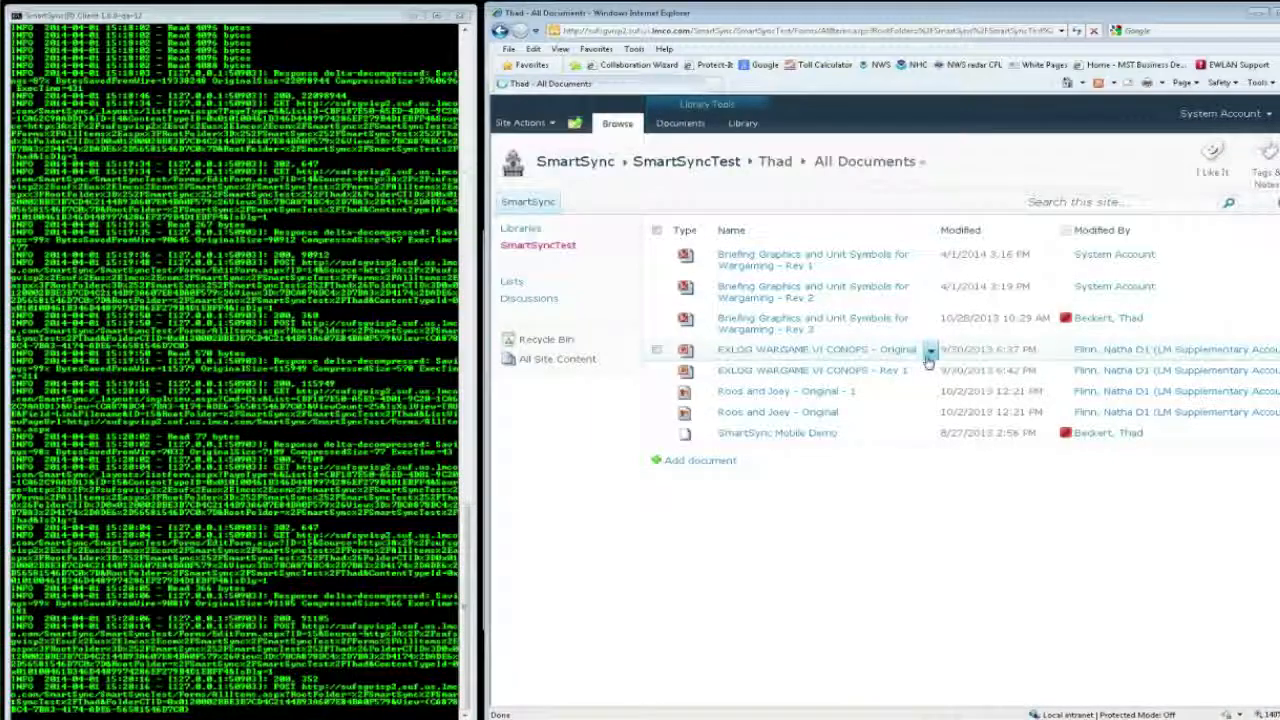
Step: Download a copy of the unsuffixed Briefing Graphics and Unit Symbols for Wargaming presentation from the library
click(938, 327)
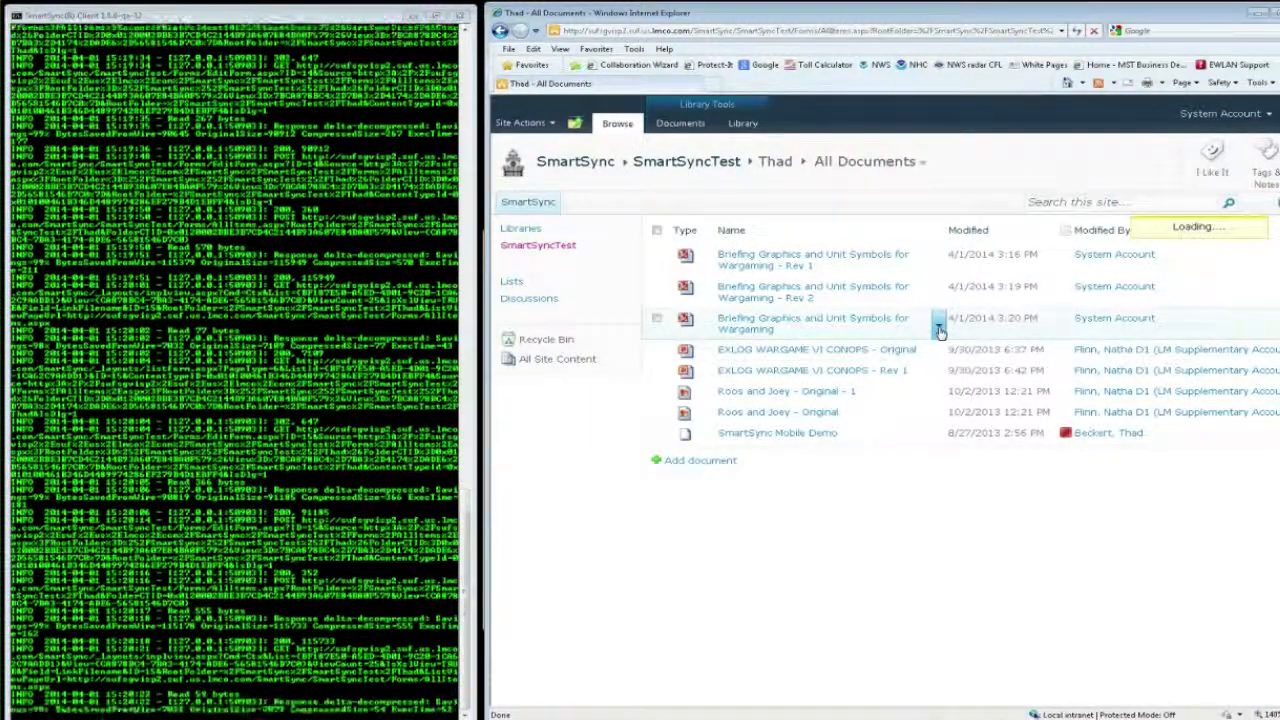
mouse_move(870, 468)
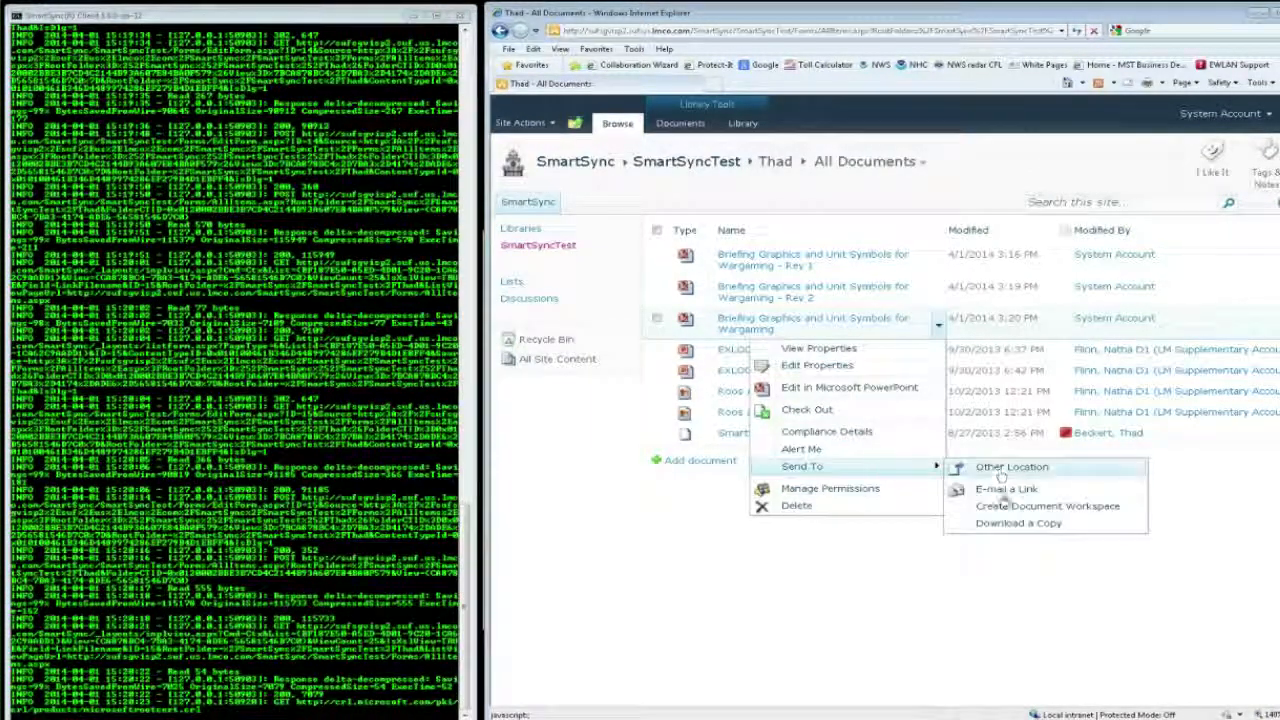
click(1007, 525)
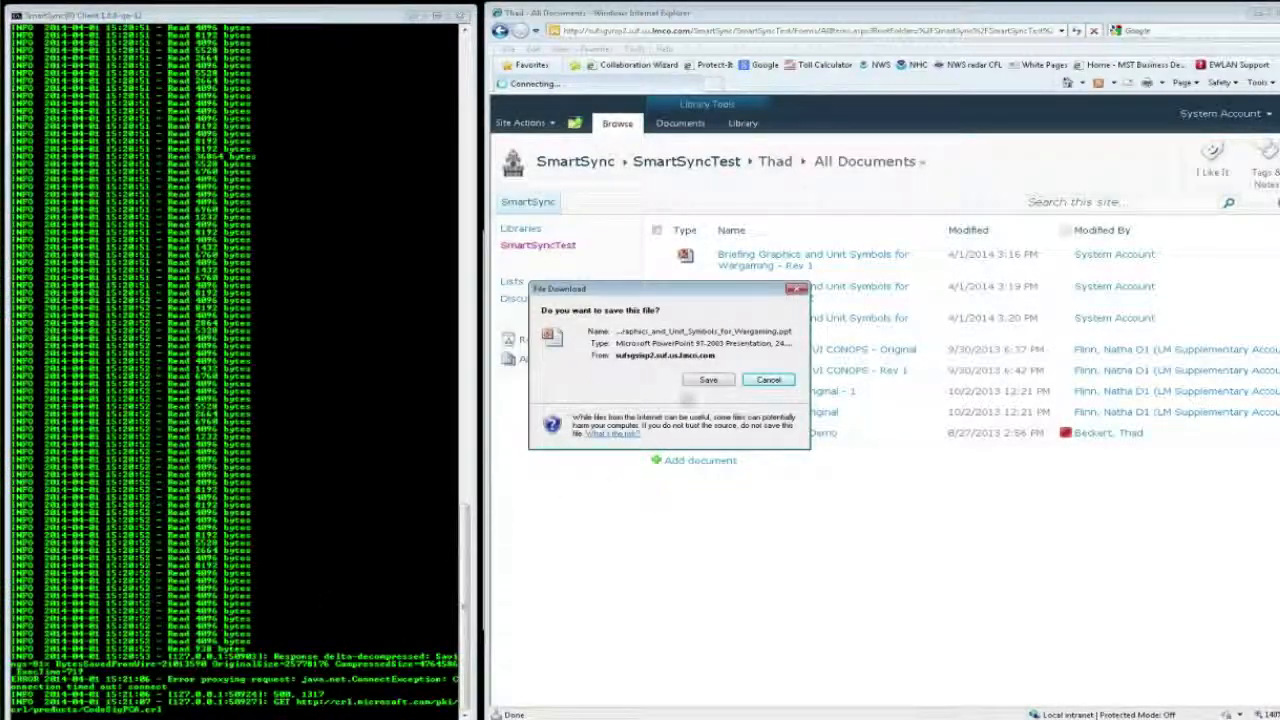
Step: Save the download in the Downbox folder as "Briefing_Graphics_and_Unit_Symbols_for_Wargaming - Rev 3.ppt"
click(707, 379)
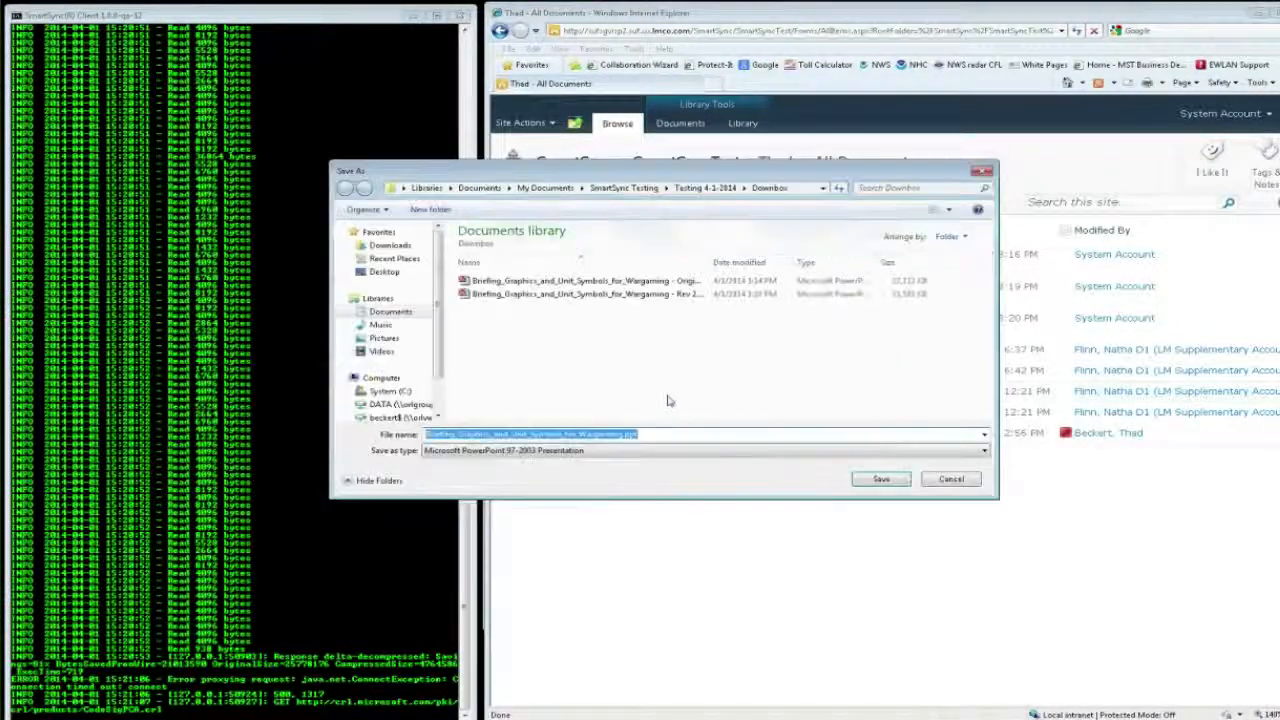
key(Right)
key(Left)
key(Left)
key(Left)
key(Left)
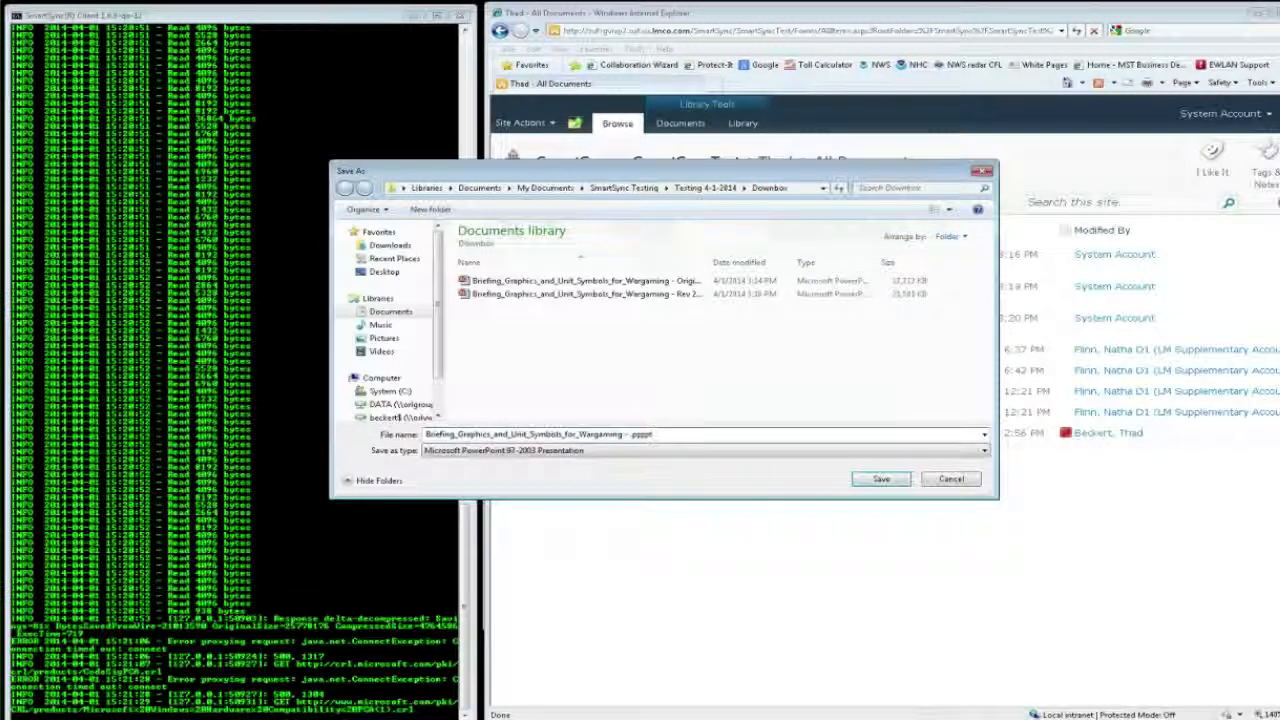
text(3)
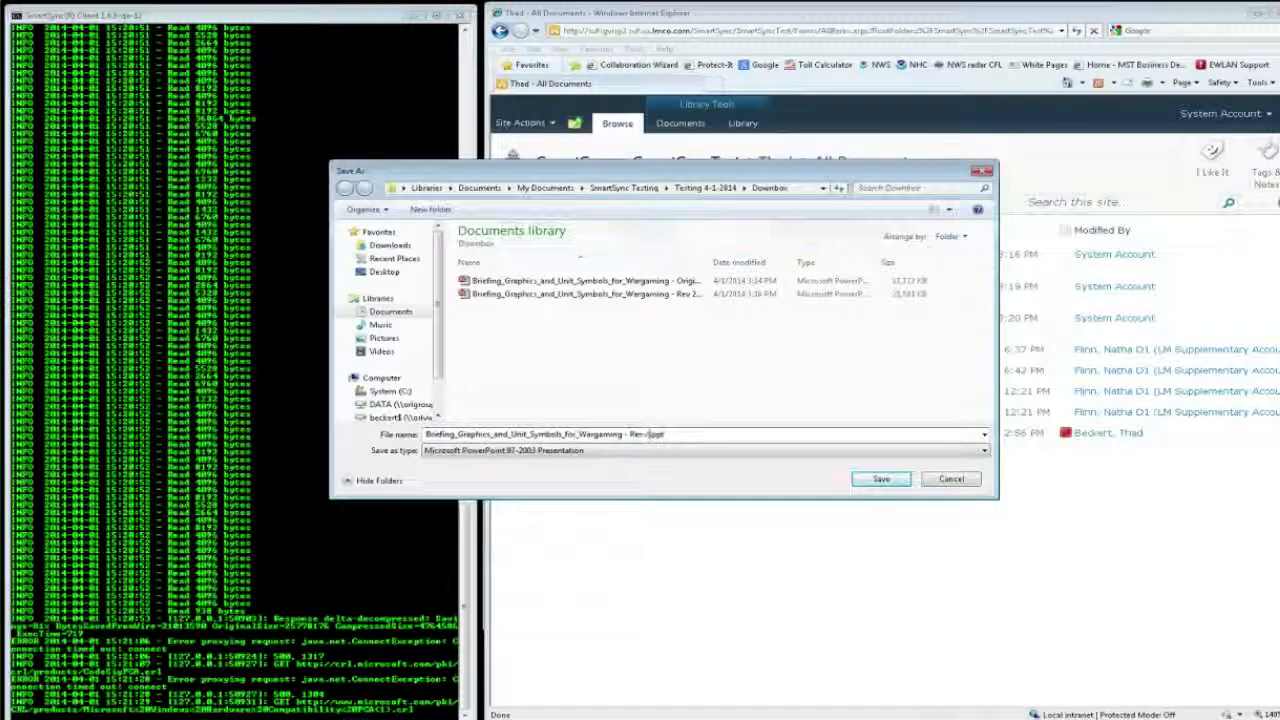
click(898, 481)
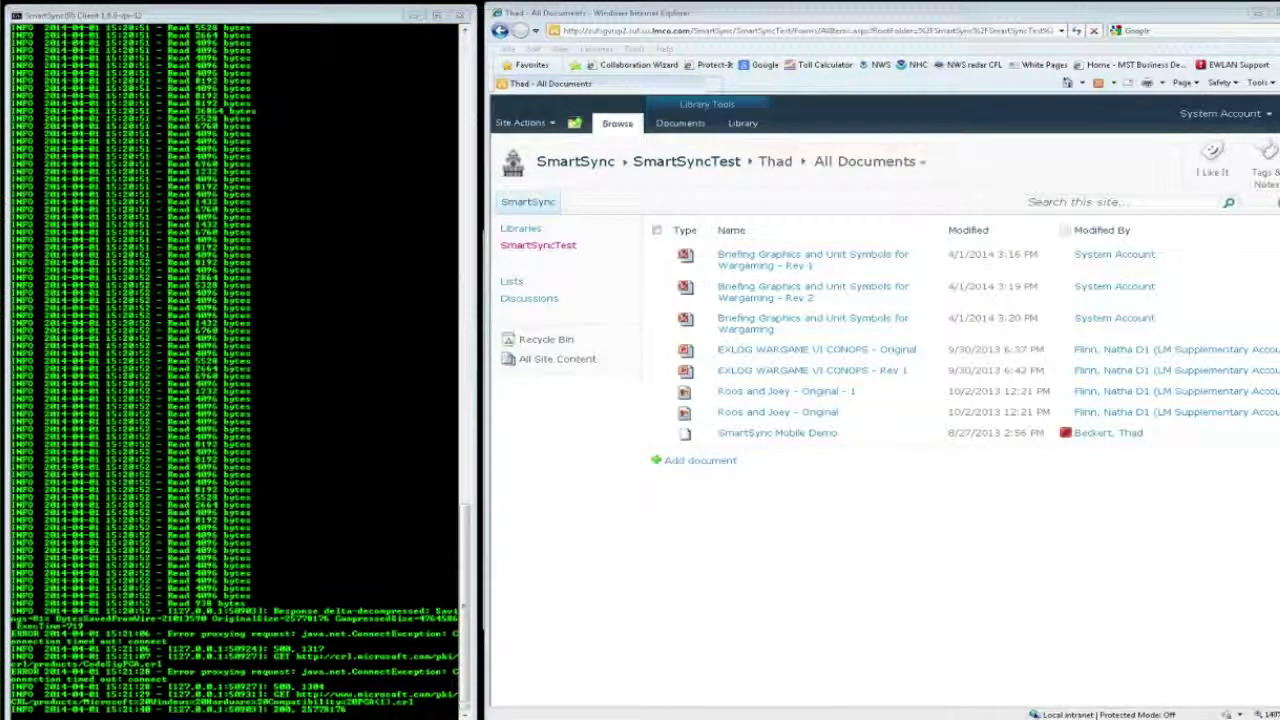
Step: Switch to File Explorer, check the Downbox and forward_proxy_store files and the SmartSyncClient_SharePoint folder's properties, and open that client folder
key(alt+Tab)
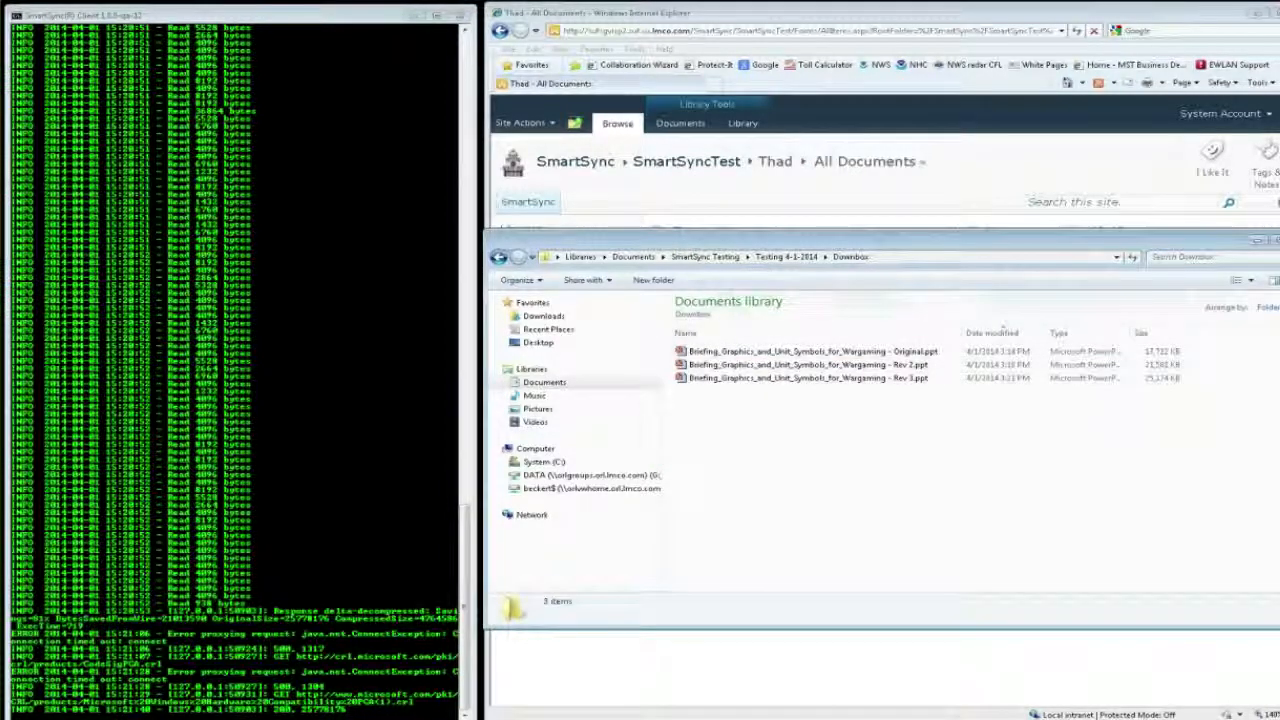
key(alt+Tab)
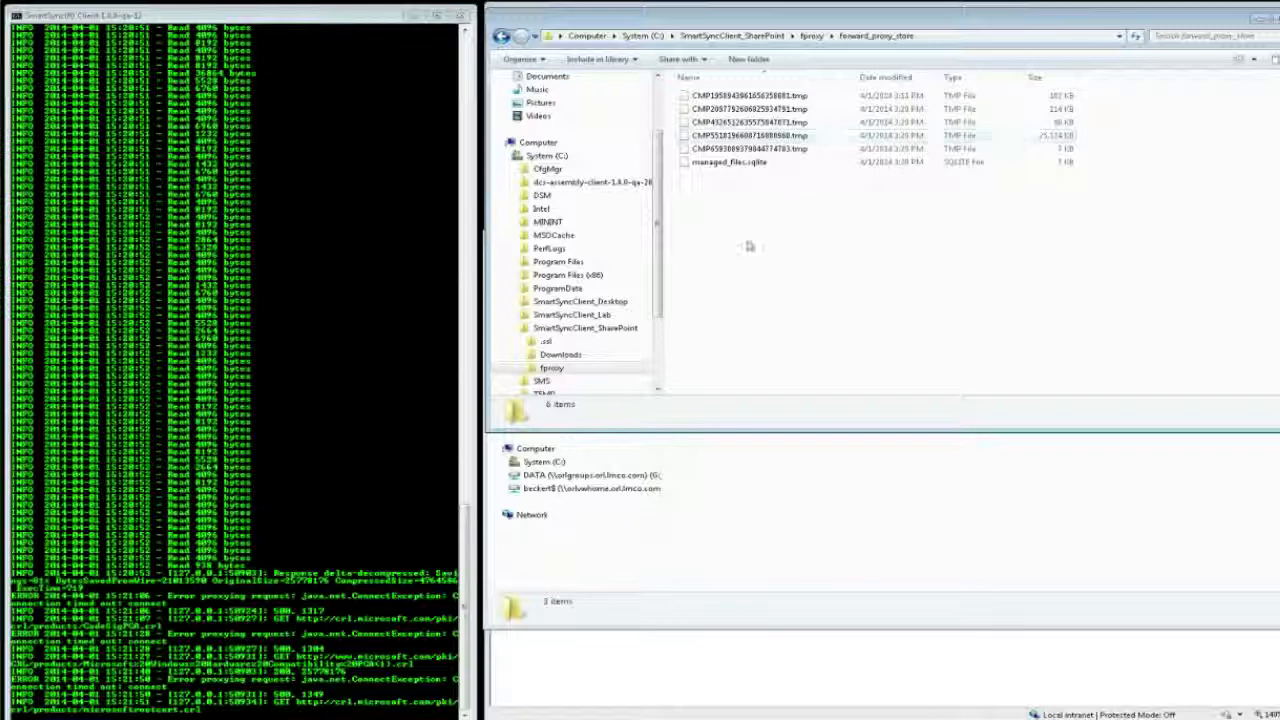
right_click(596, 328)
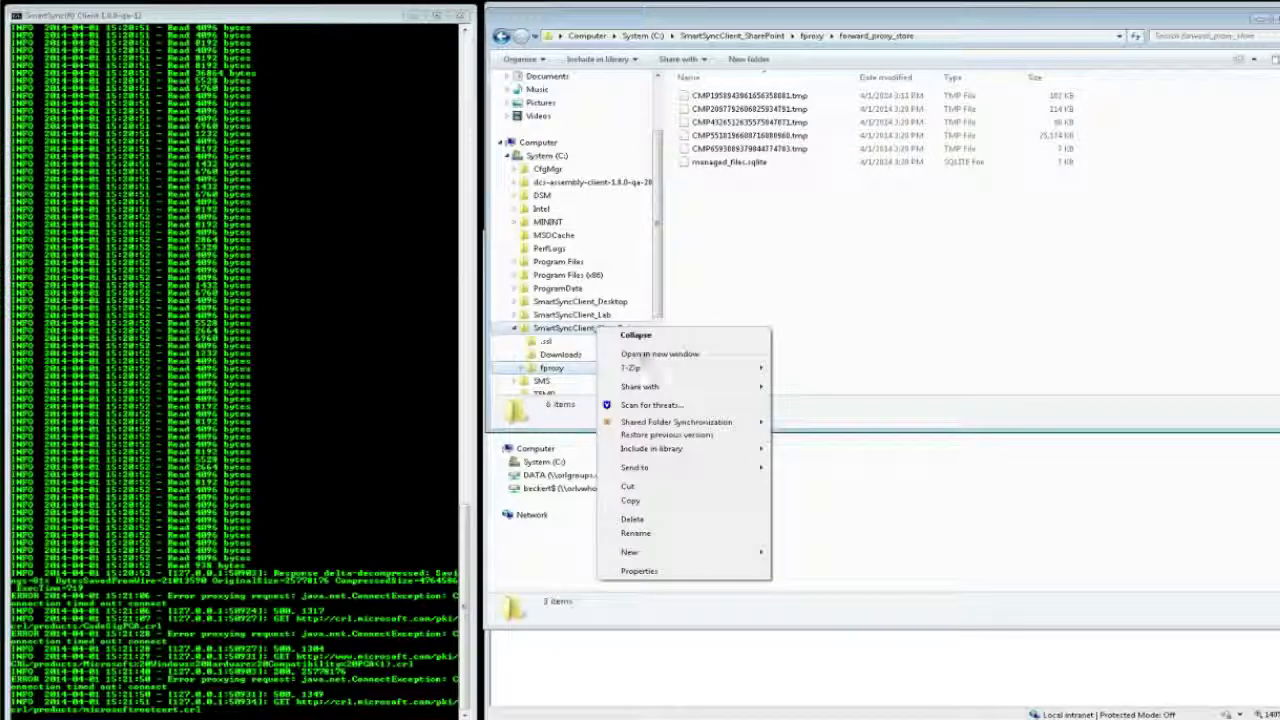
click(676, 570)
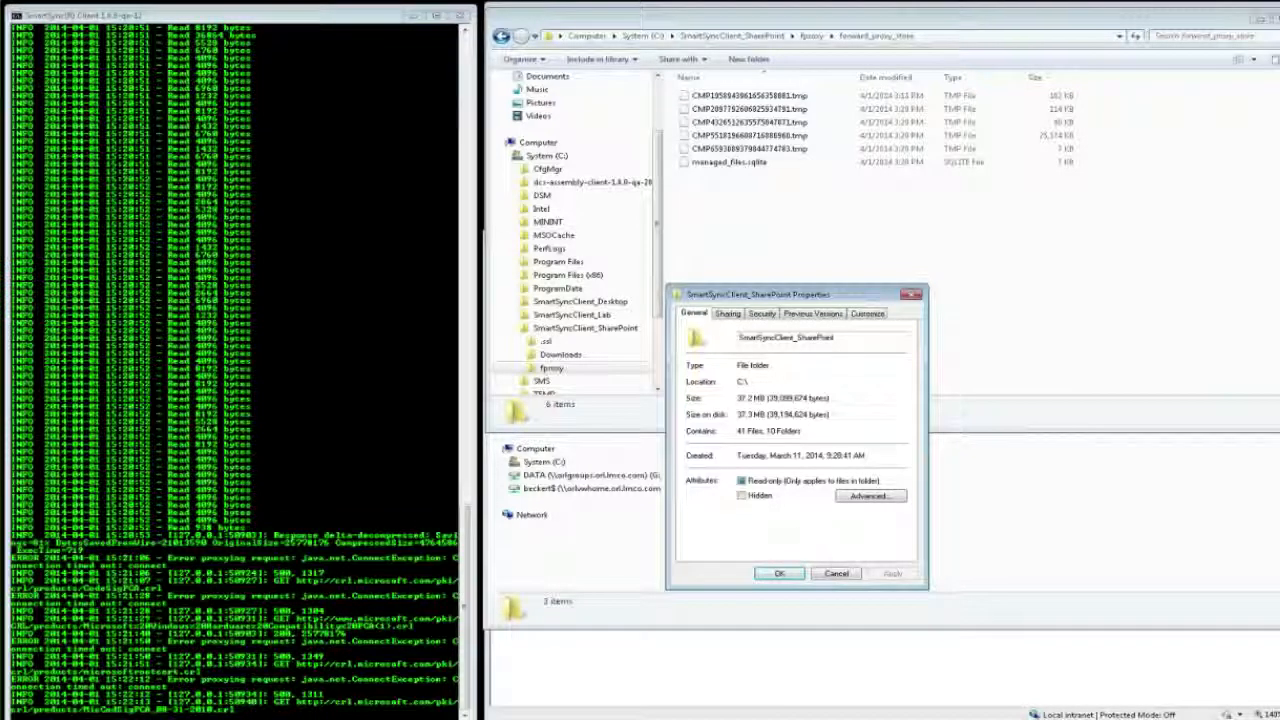
click(837, 575)
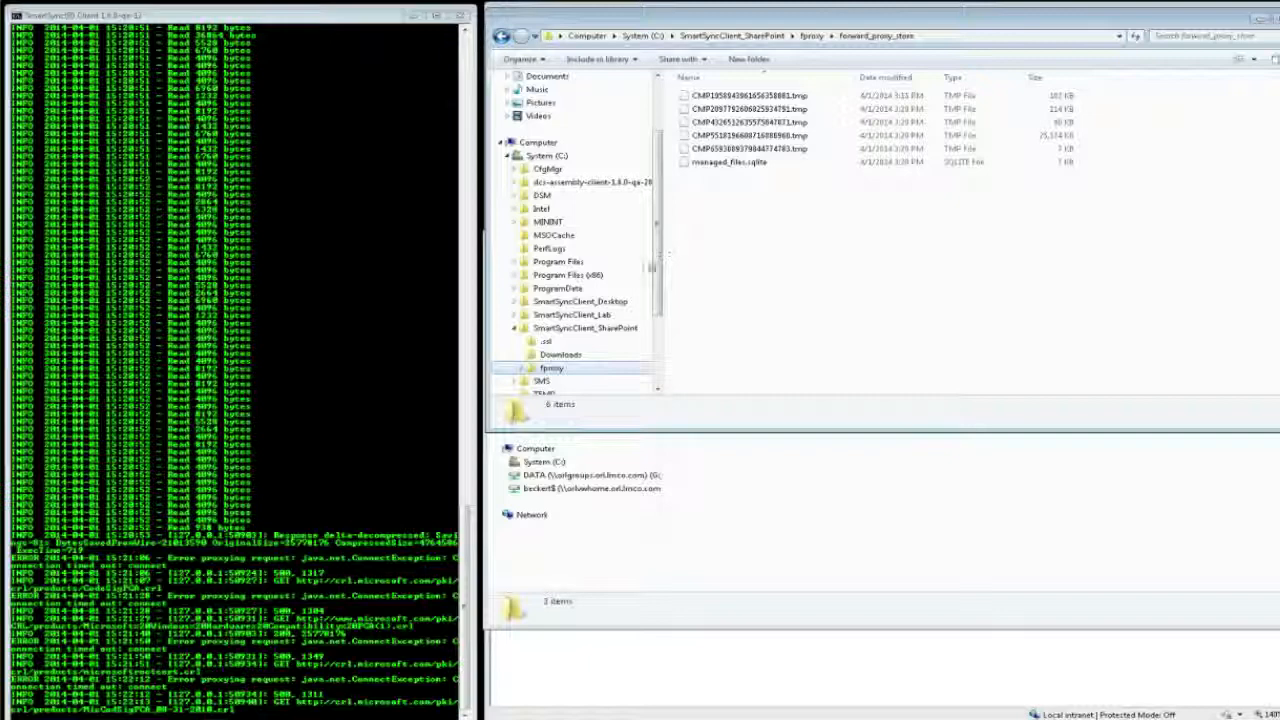
click(563, 334)
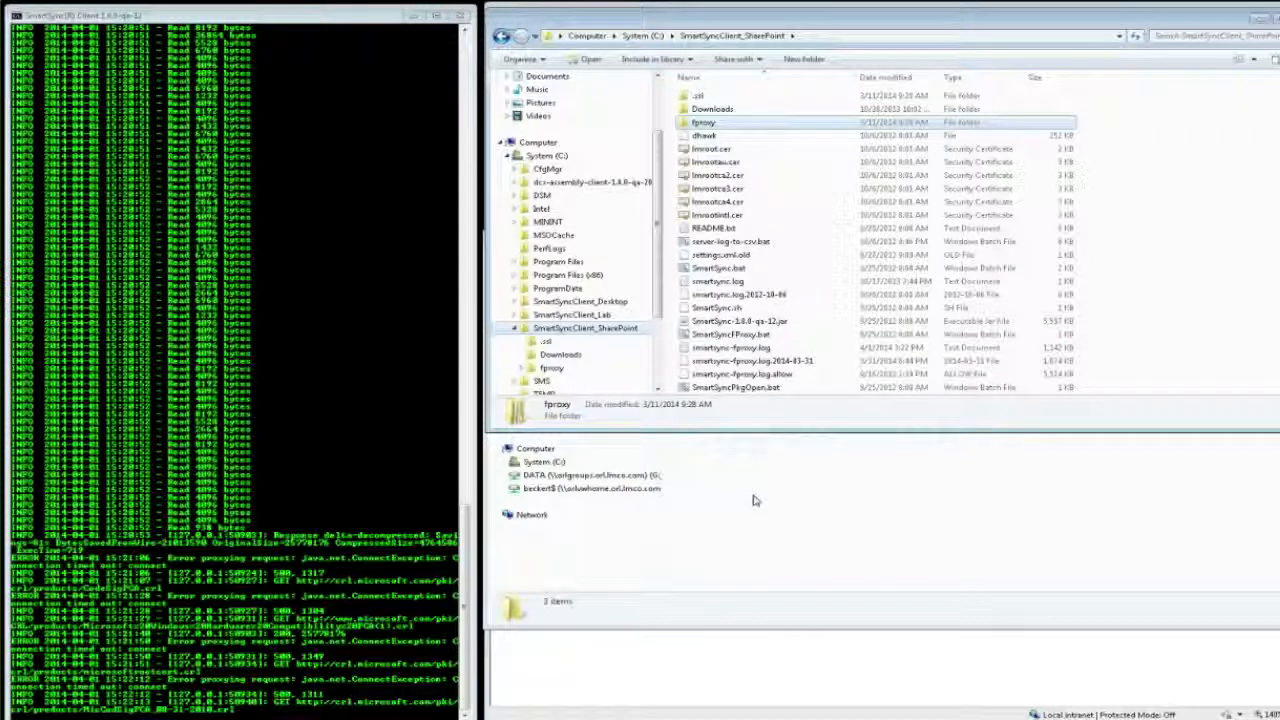
Step: Return to the SharePoint library, download a copy of SmartSync Mobile Demo and save it in the Downbox folder under its default name
click(768, 664)
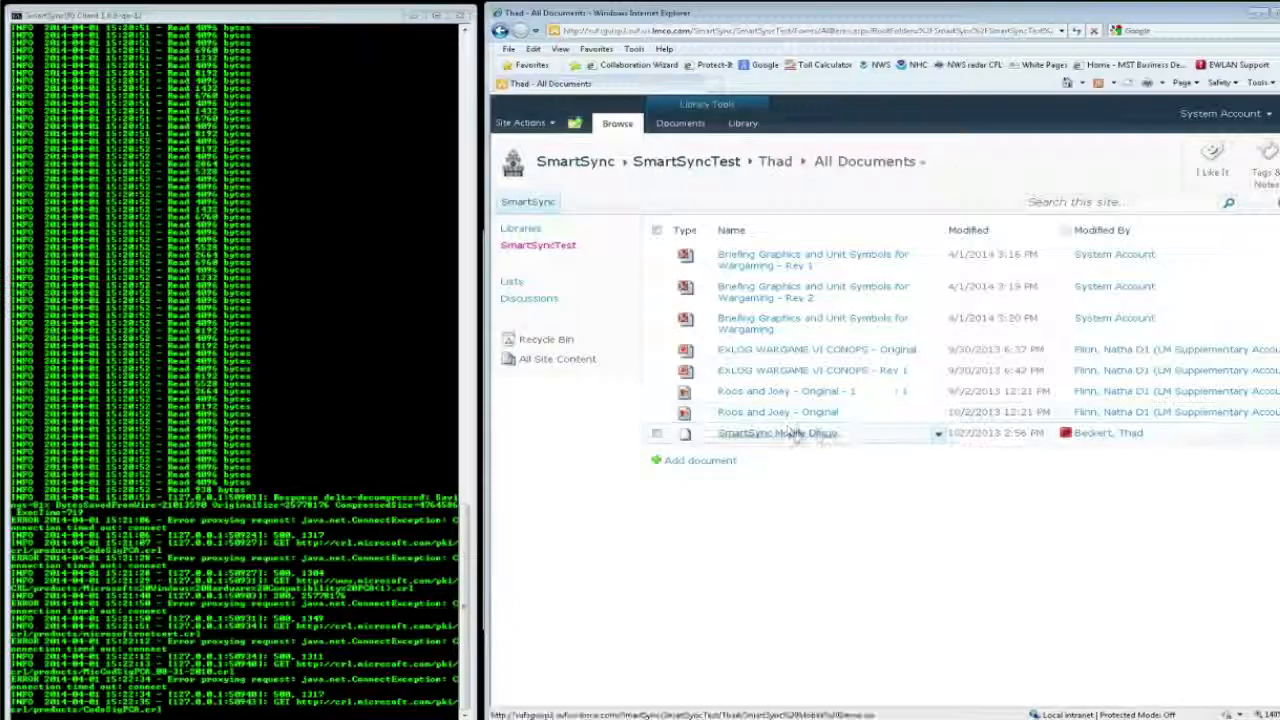
click(940, 435)
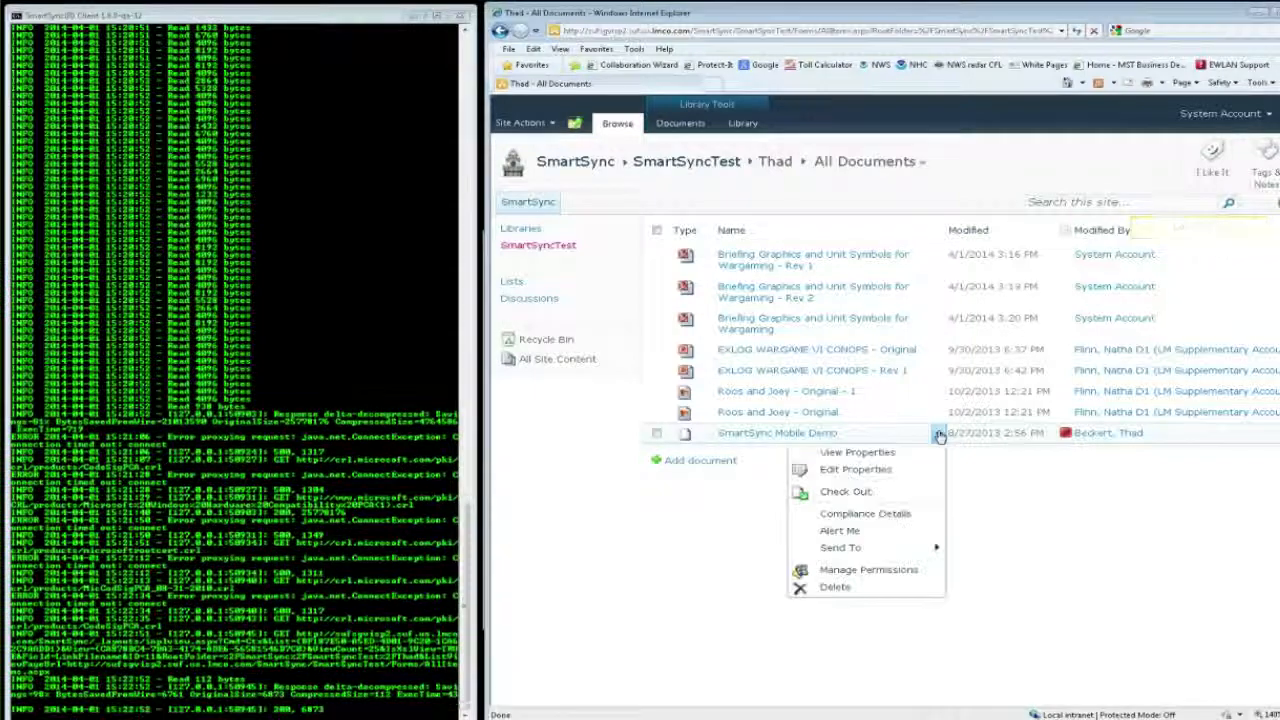
mouse_move(845, 550)
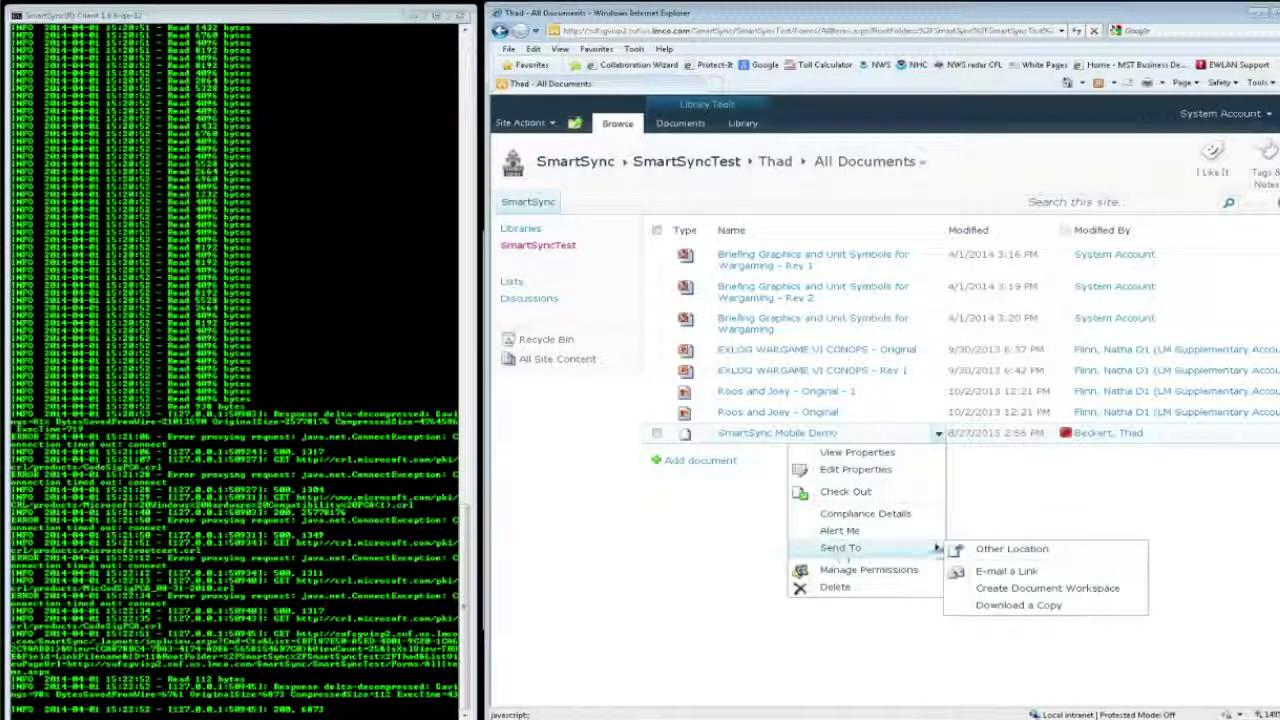
click(1012, 607)
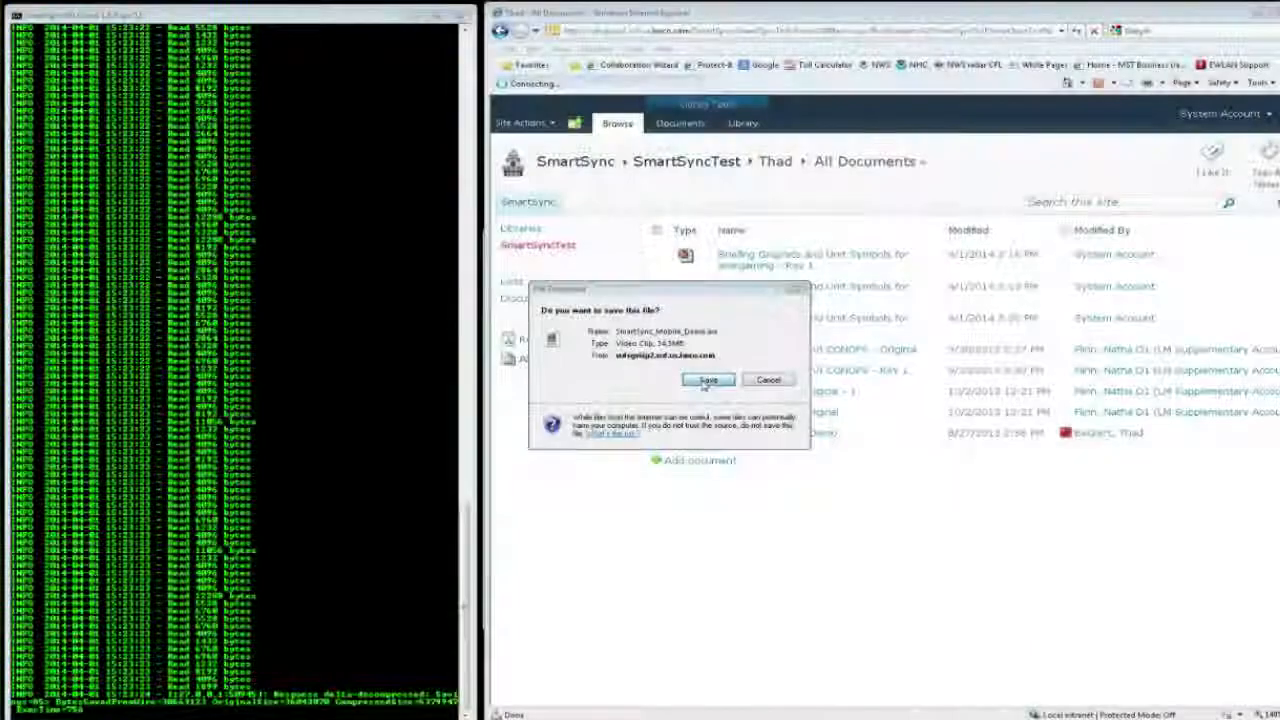
click(708, 381)
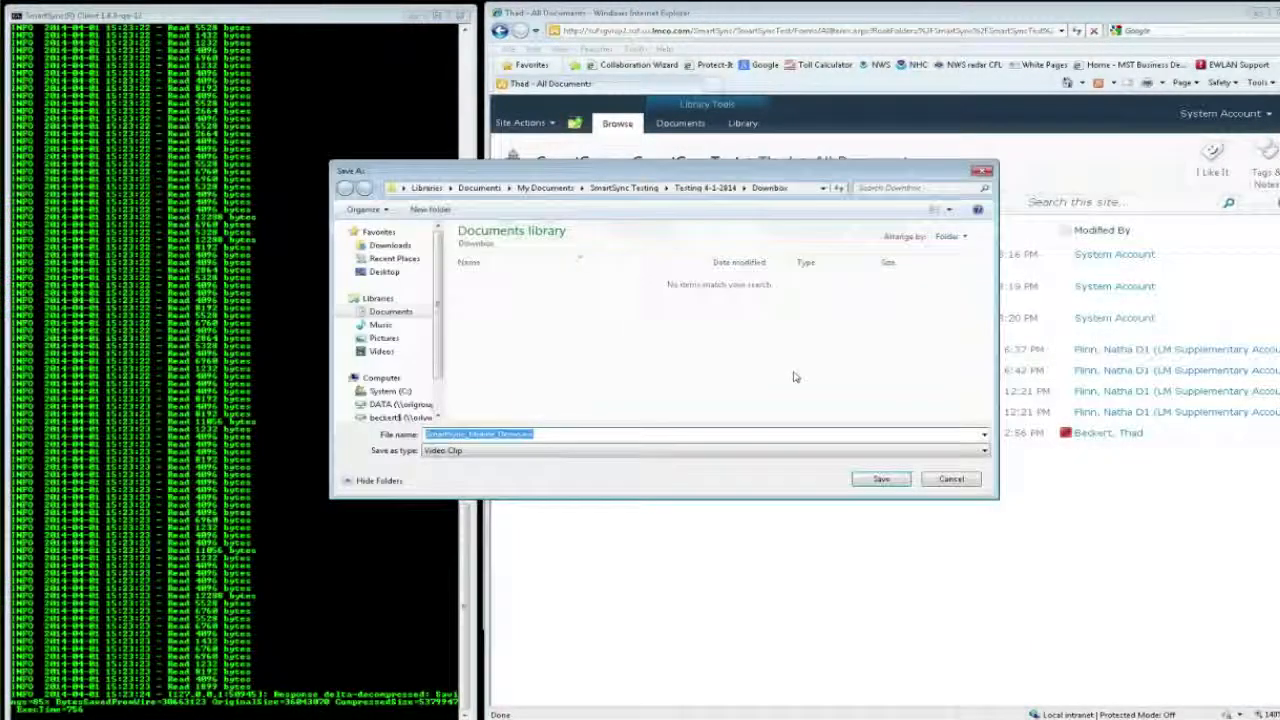
click(881, 479)
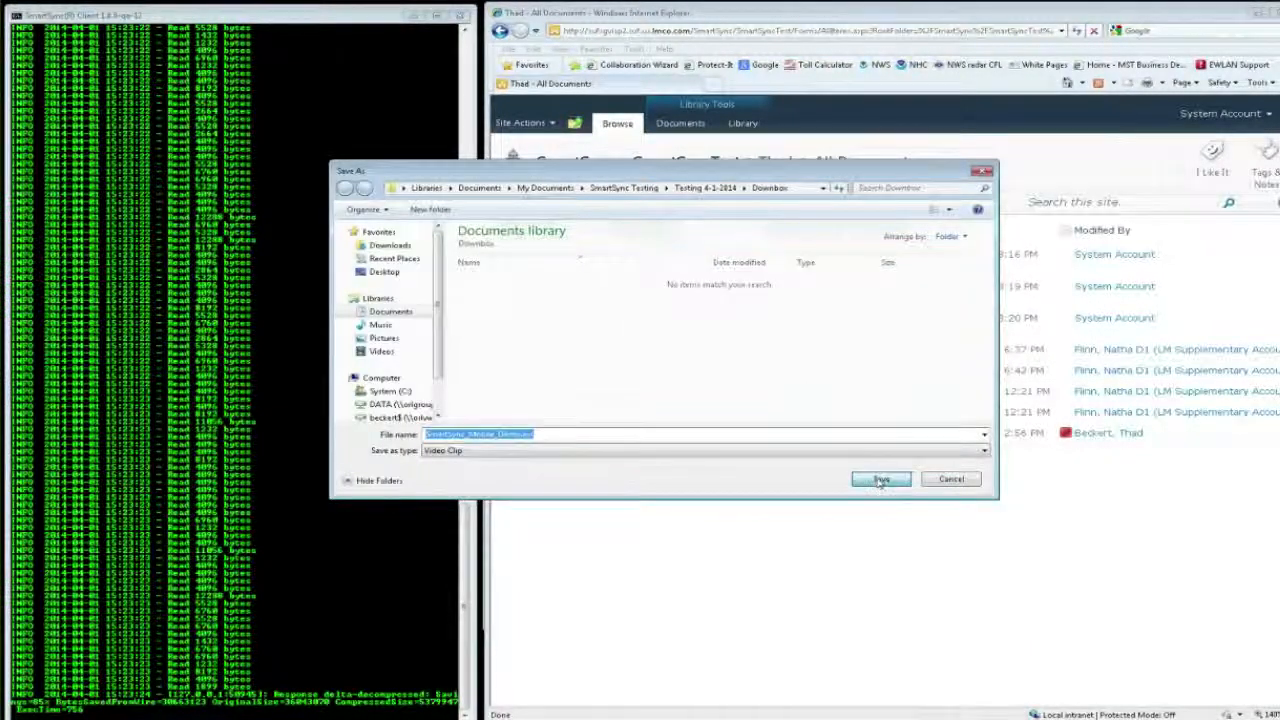
Step: Switch back to File Explorer and open fproxy's forward_proxy_store folder to examine the cached file sizes
key(alt+Tab)
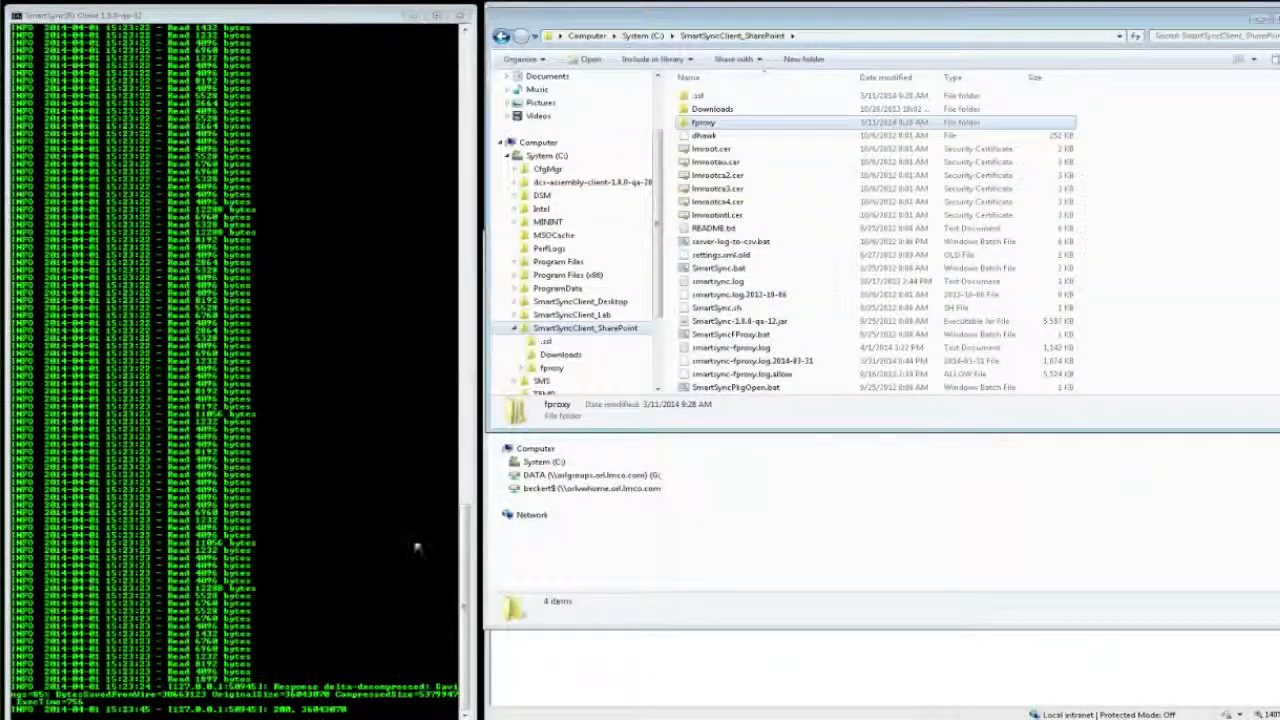
double_click(708, 124)
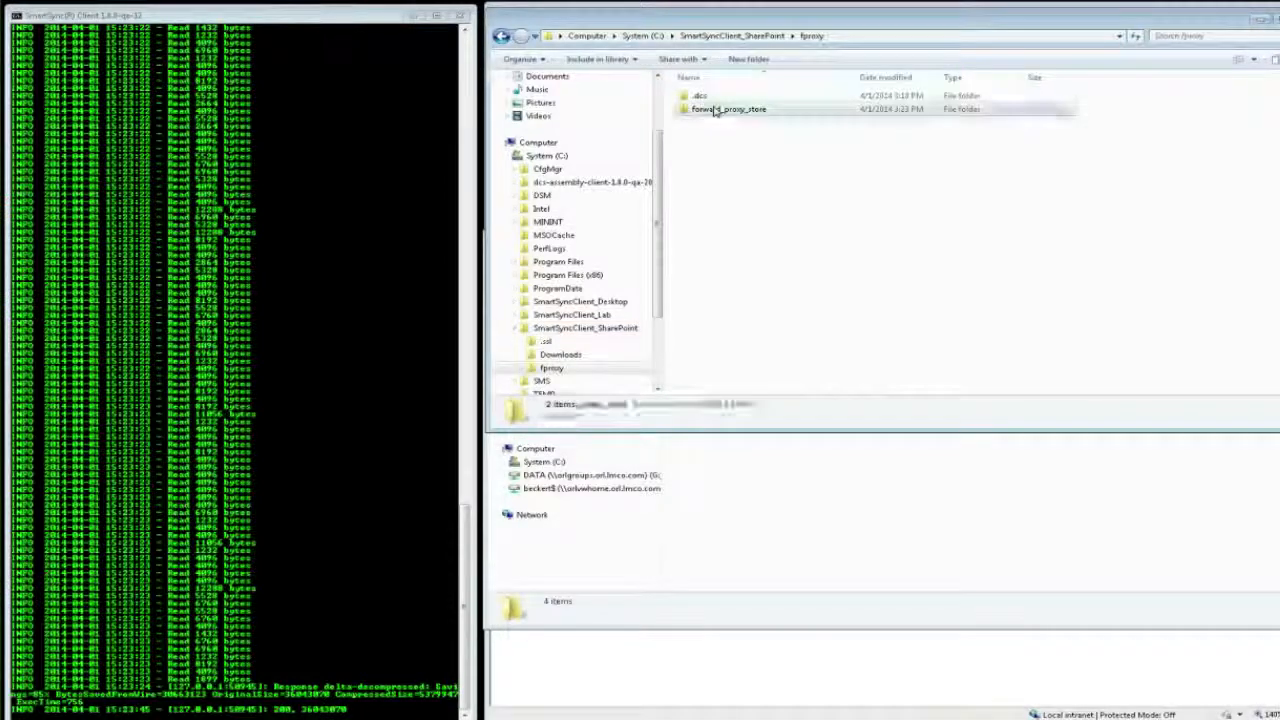
double_click(715, 110)
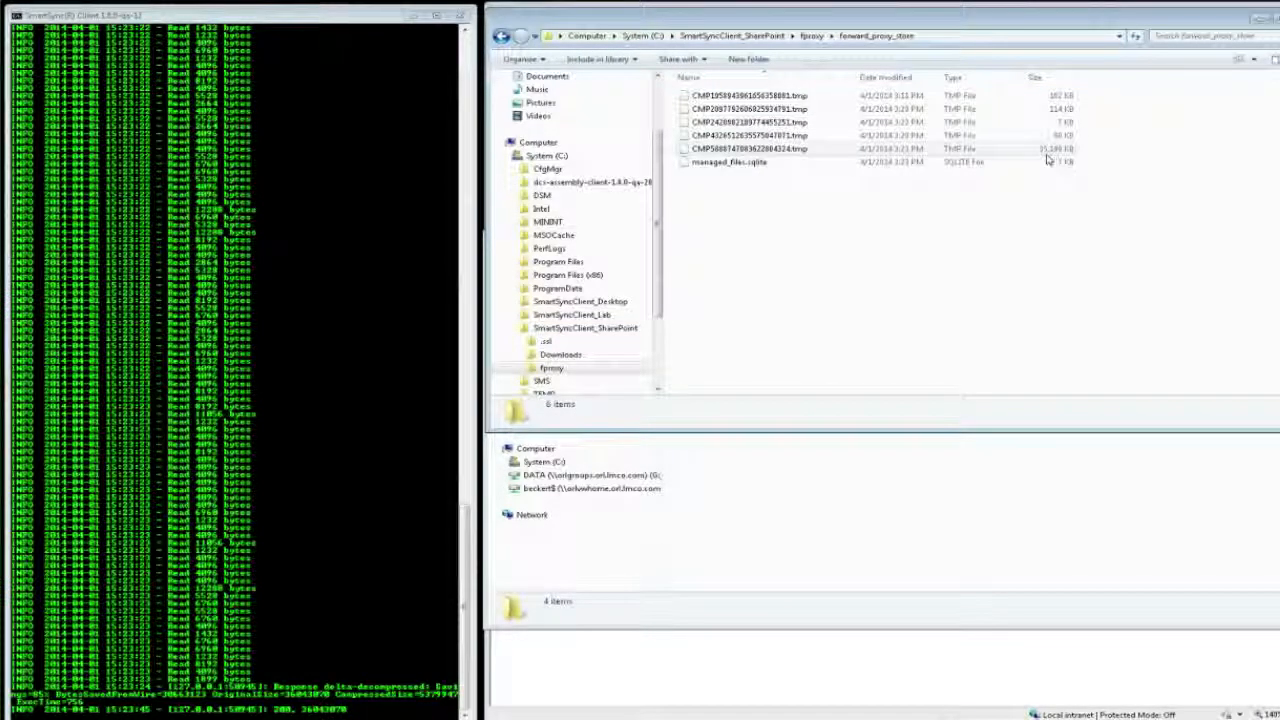